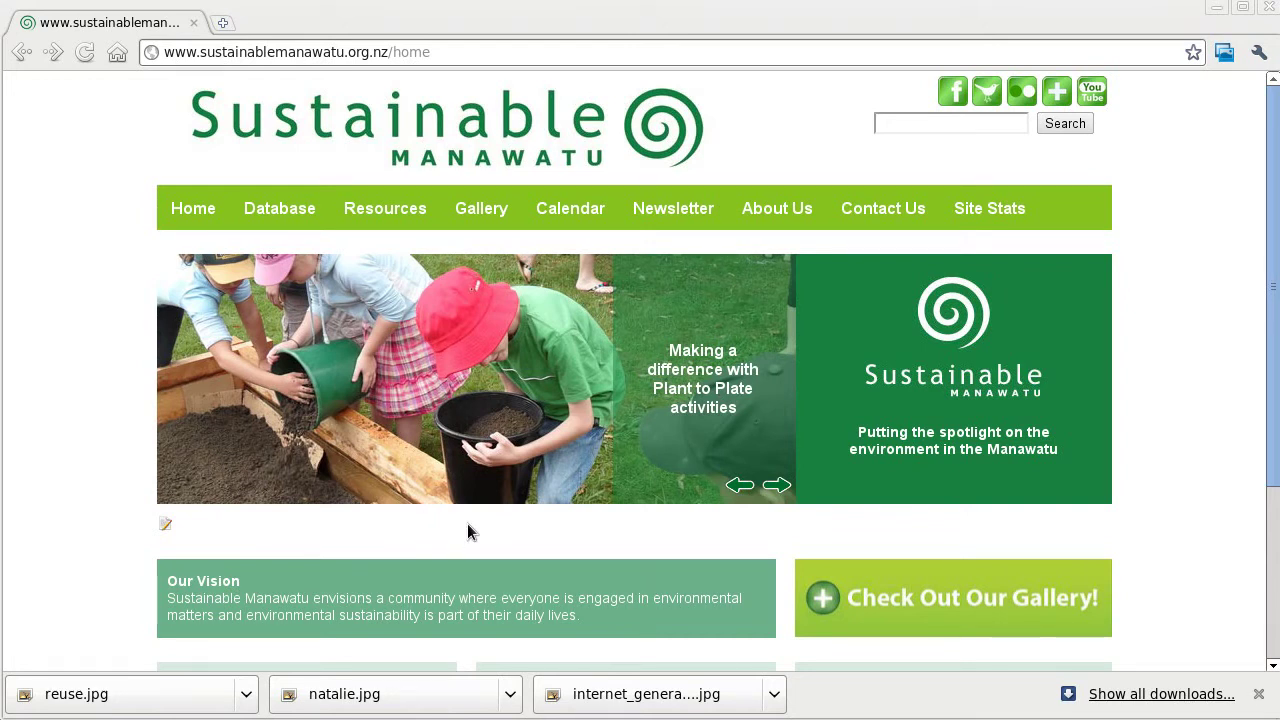
# - Flip through the homepage banner slides and try selecting the caption text
pyautogui.scroll(-5, 467, 531)
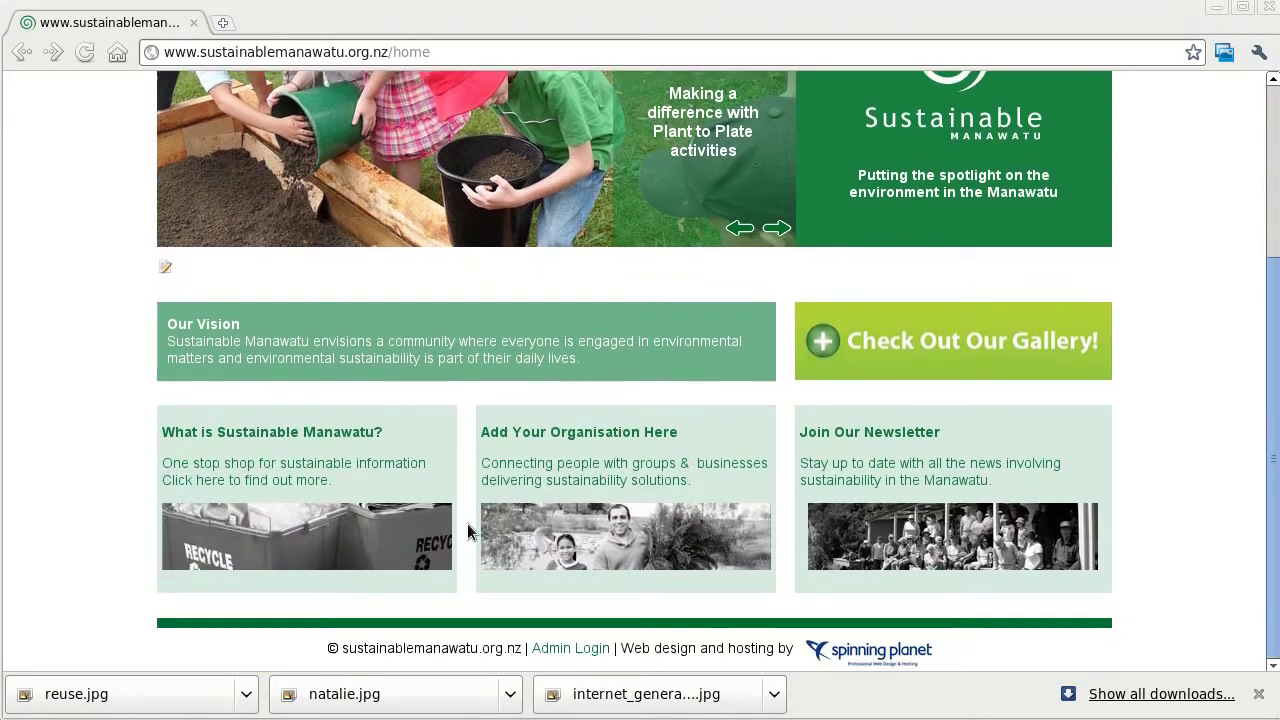
pyautogui.scroll(5, 467, 523)
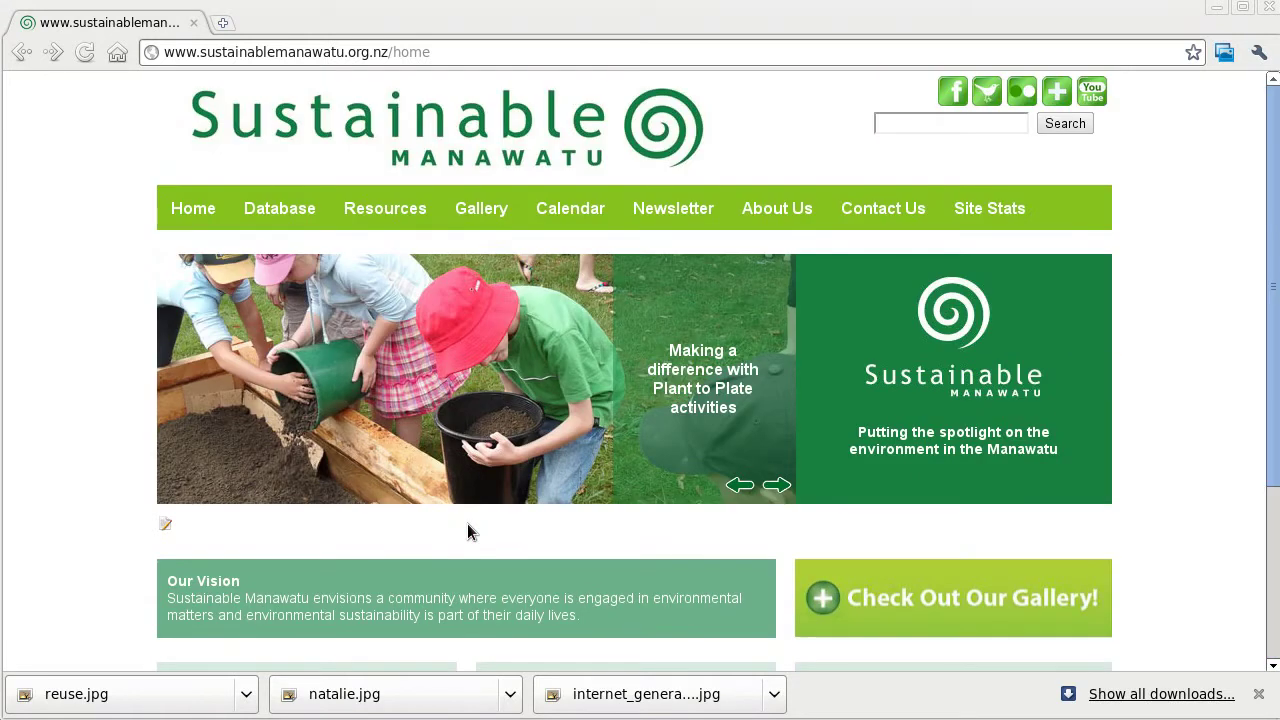
pyautogui.click(778, 489)
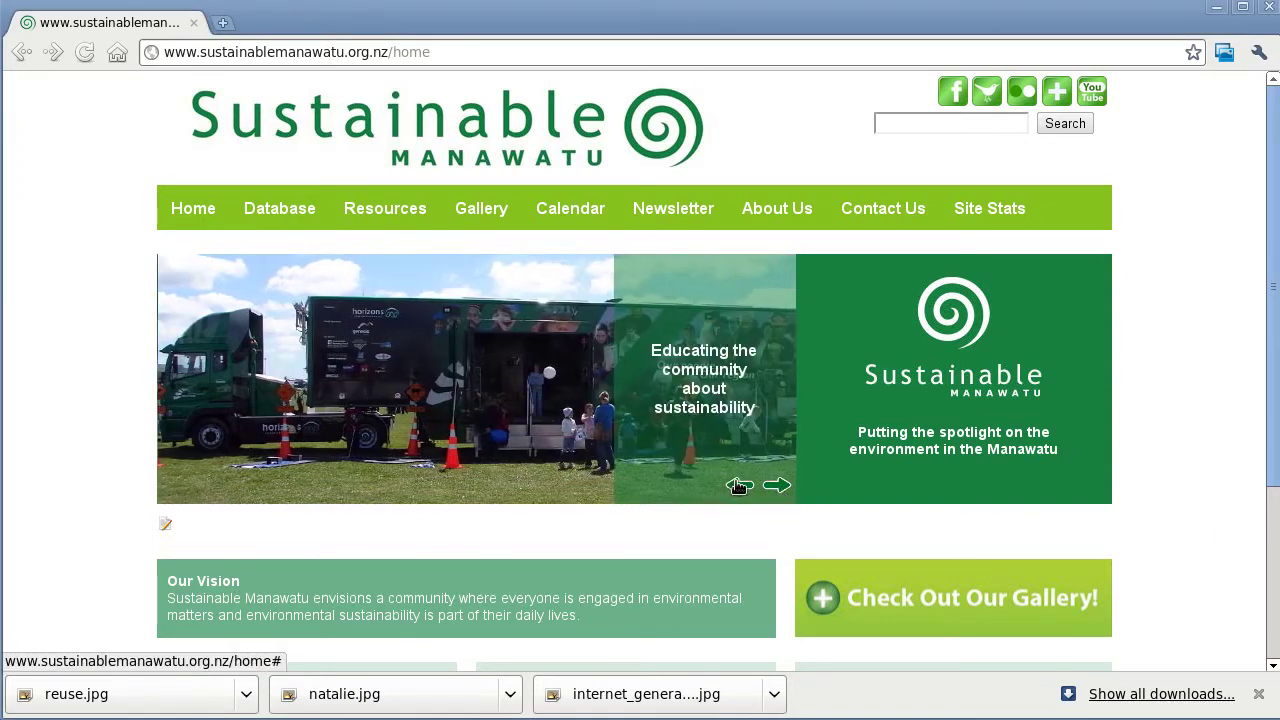
pyautogui.click(738, 487)
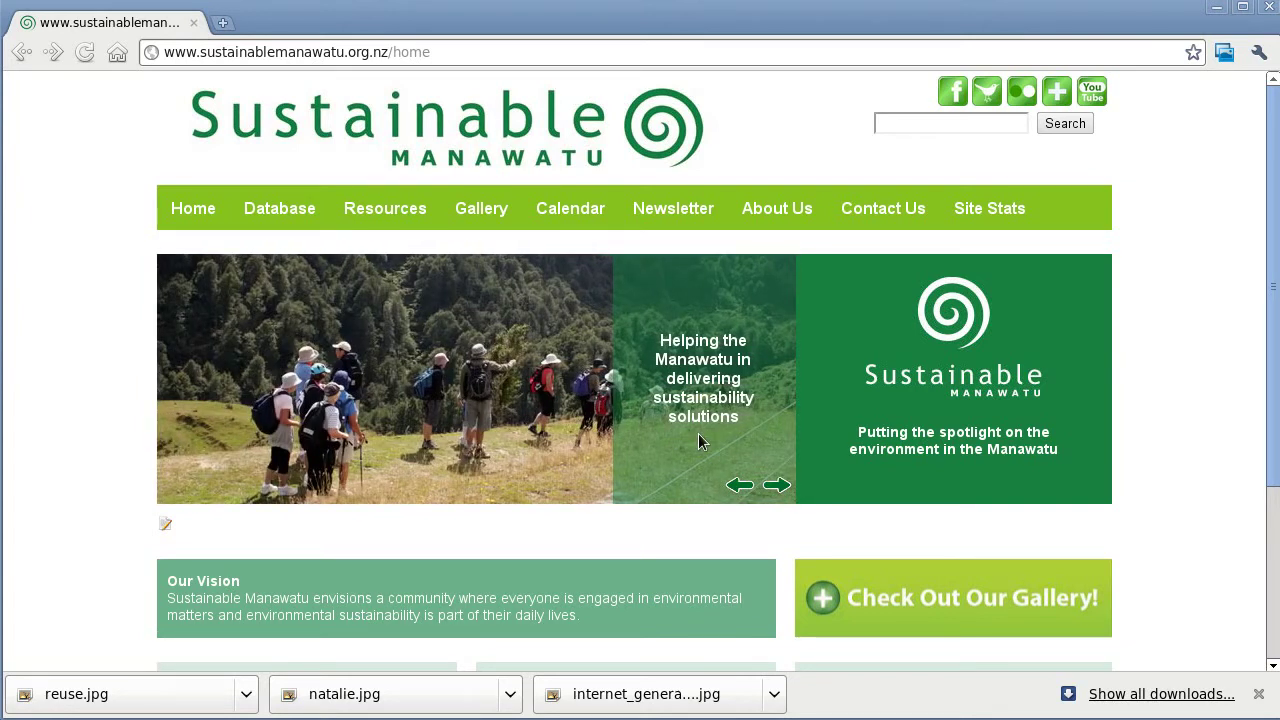
pyautogui.moveTo(730, 418); pyautogui.dragTo(660, 332)
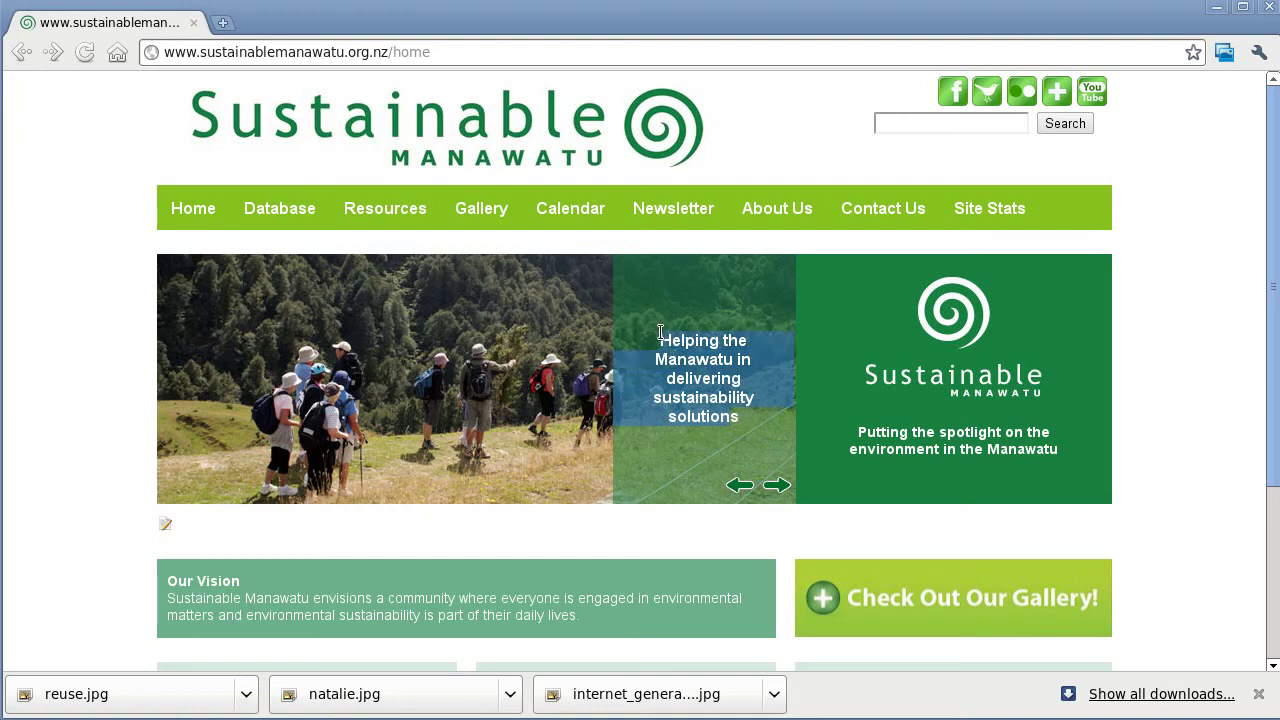
pyautogui.click(737, 402)
pyautogui.moveTo(737, 420); pyautogui.dragTo(670, 374)
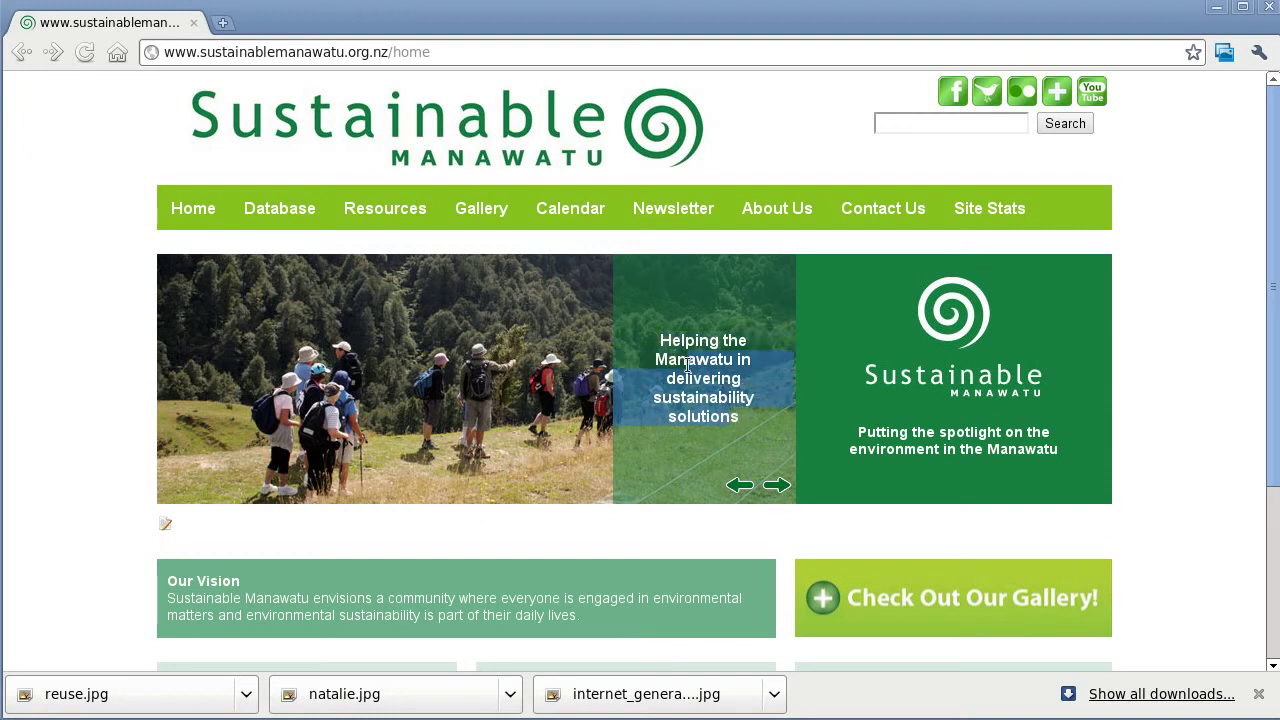
pyautogui.click(669, 372)
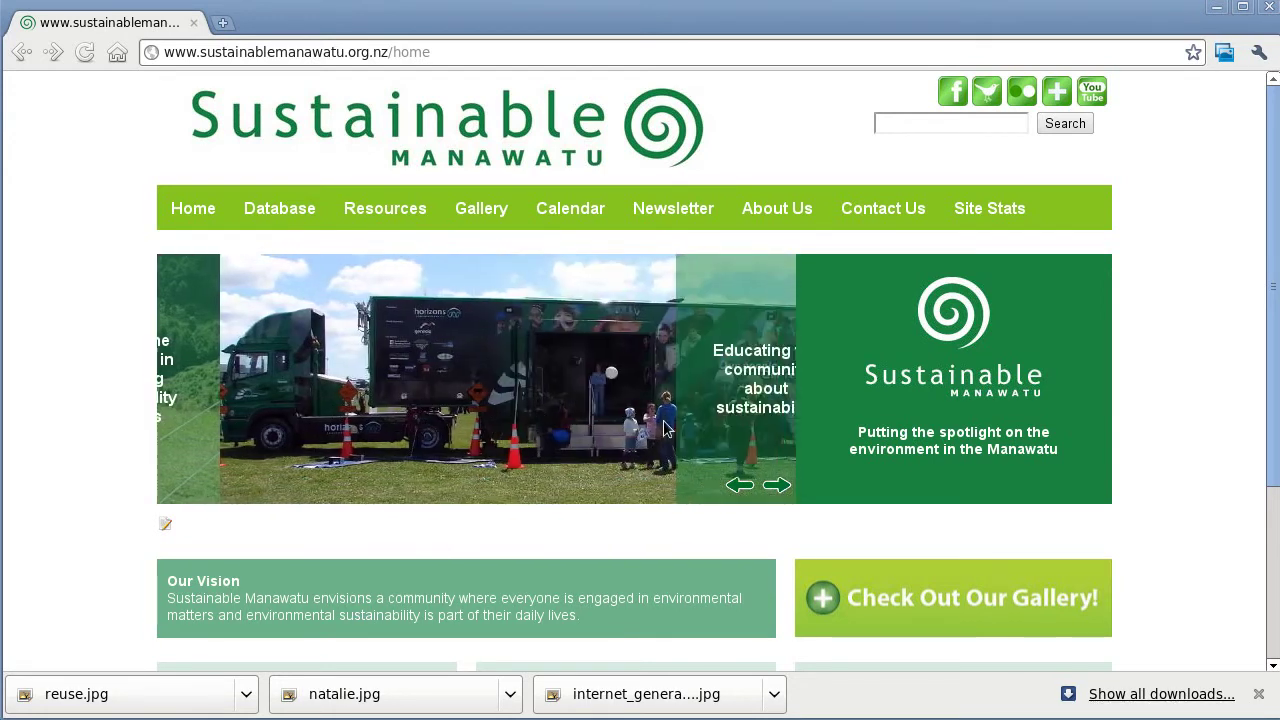
# - Return to the admin control panel and open the SP Feature Box page
pyautogui.click(54, 52)
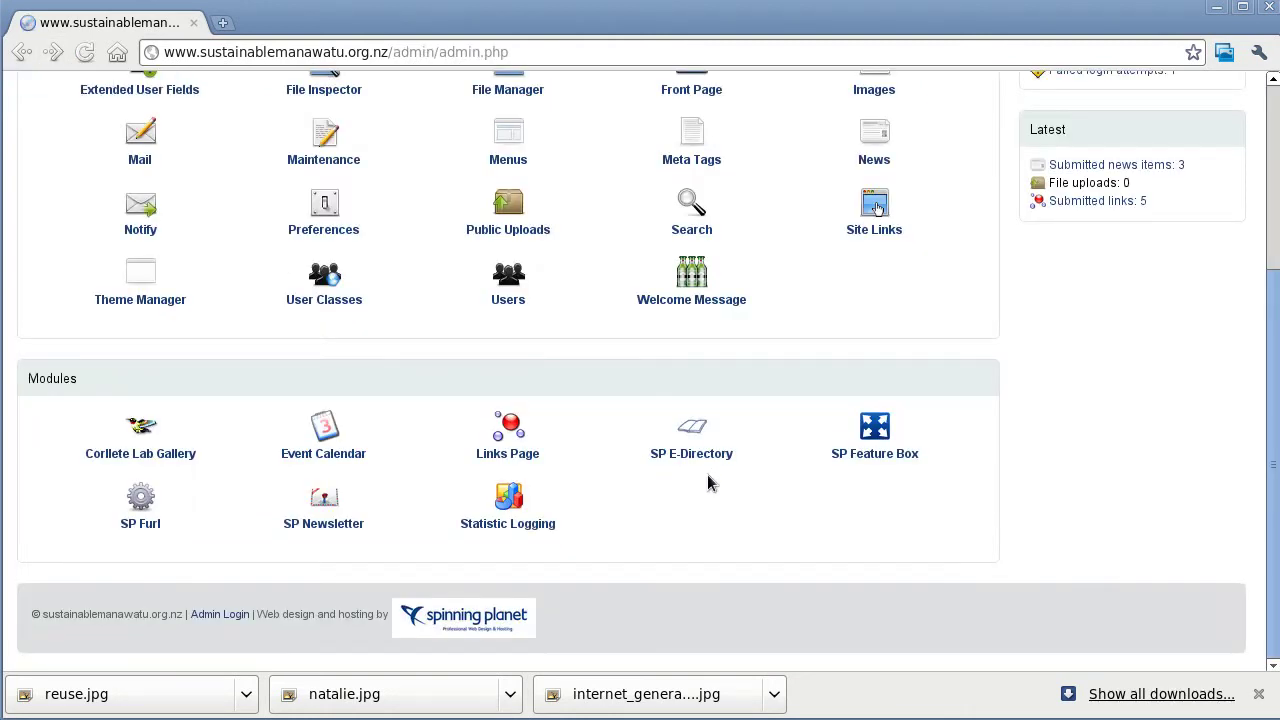
pyautogui.scroll(5, 708, 483)
pyautogui.scroll(-1, 728, 480)
pyautogui.scroll(-4, 728, 477)
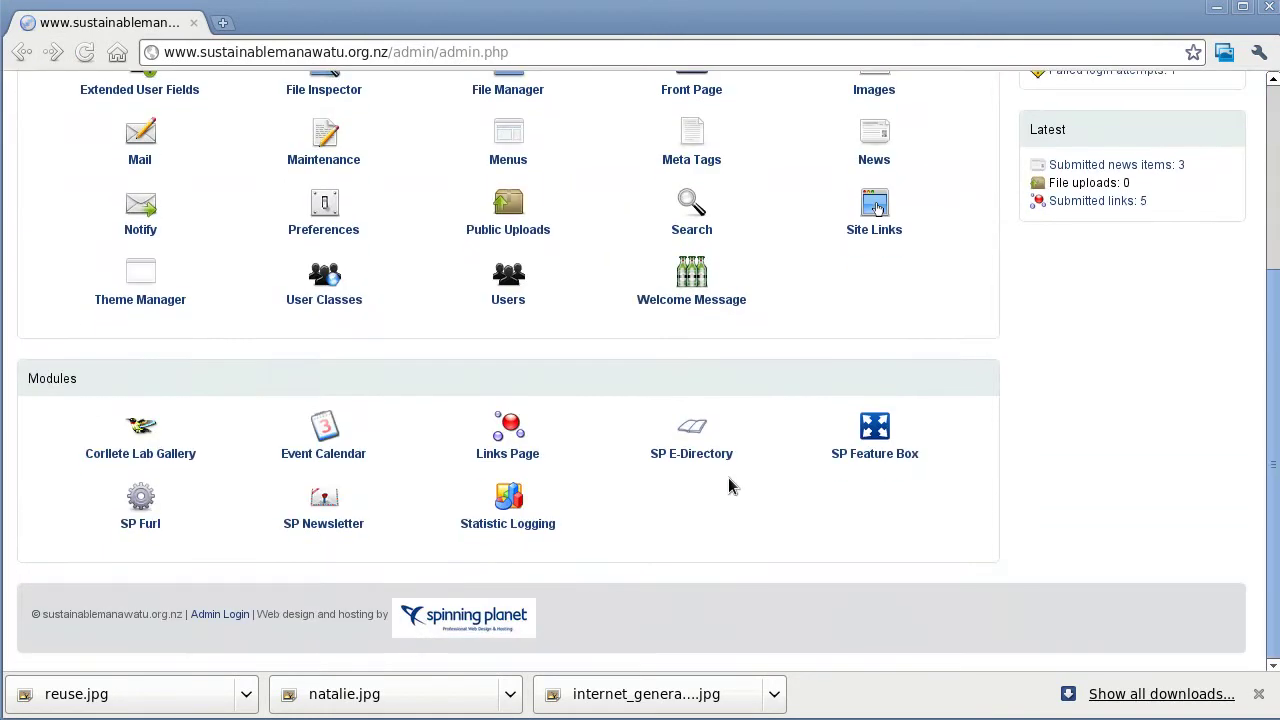
pyautogui.click(875, 432)
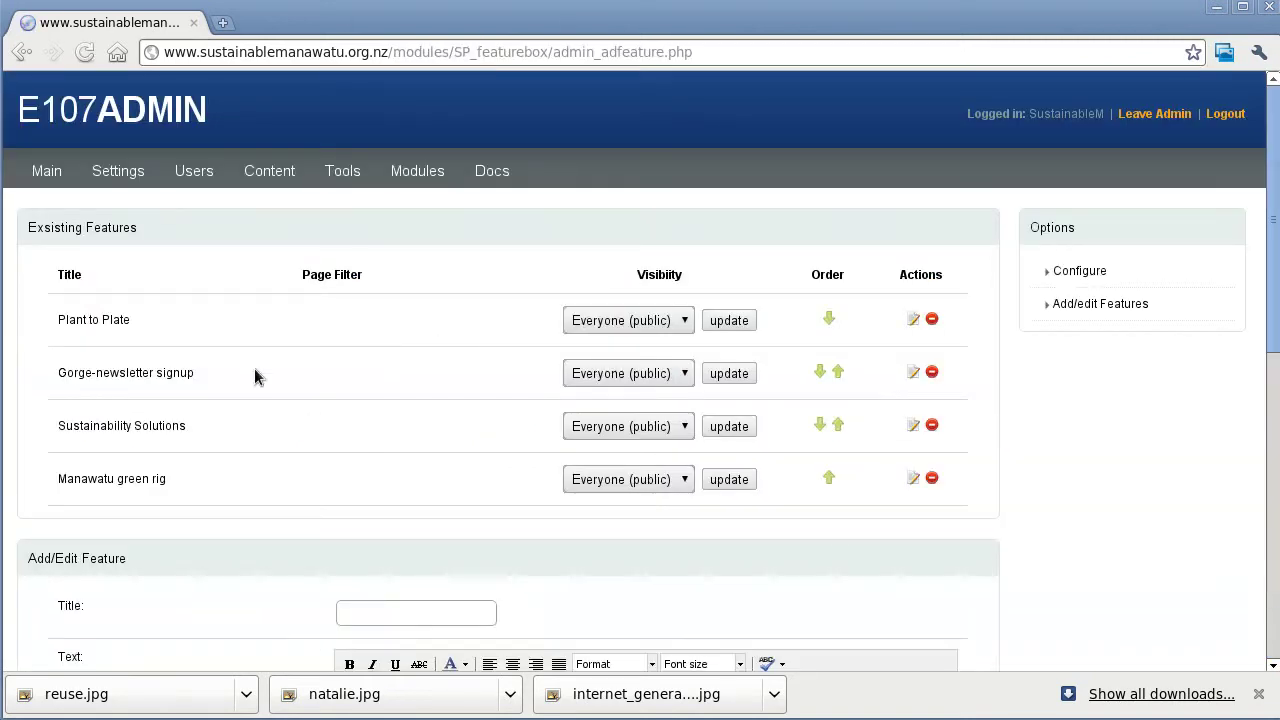
pyautogui.click(913, 320)
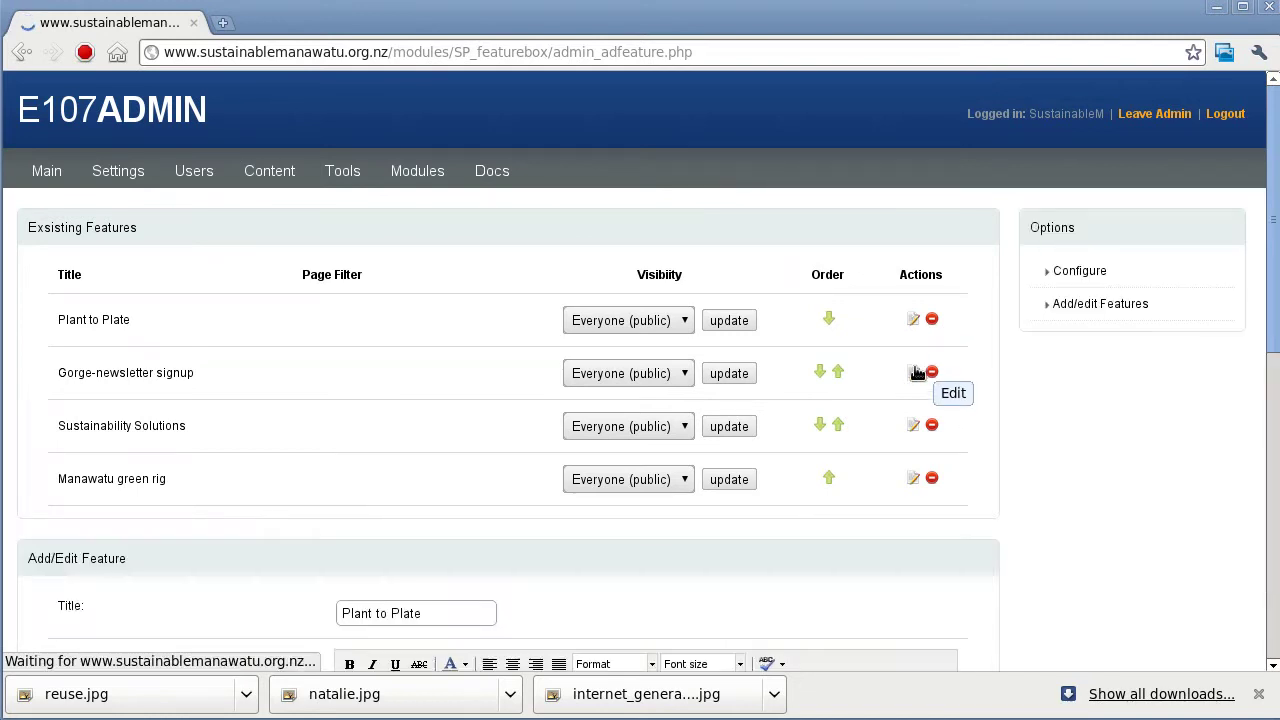
pyautogui.scroll(-6, 1090, 550)
pyautogui.scroll(-3, 1090, 550)
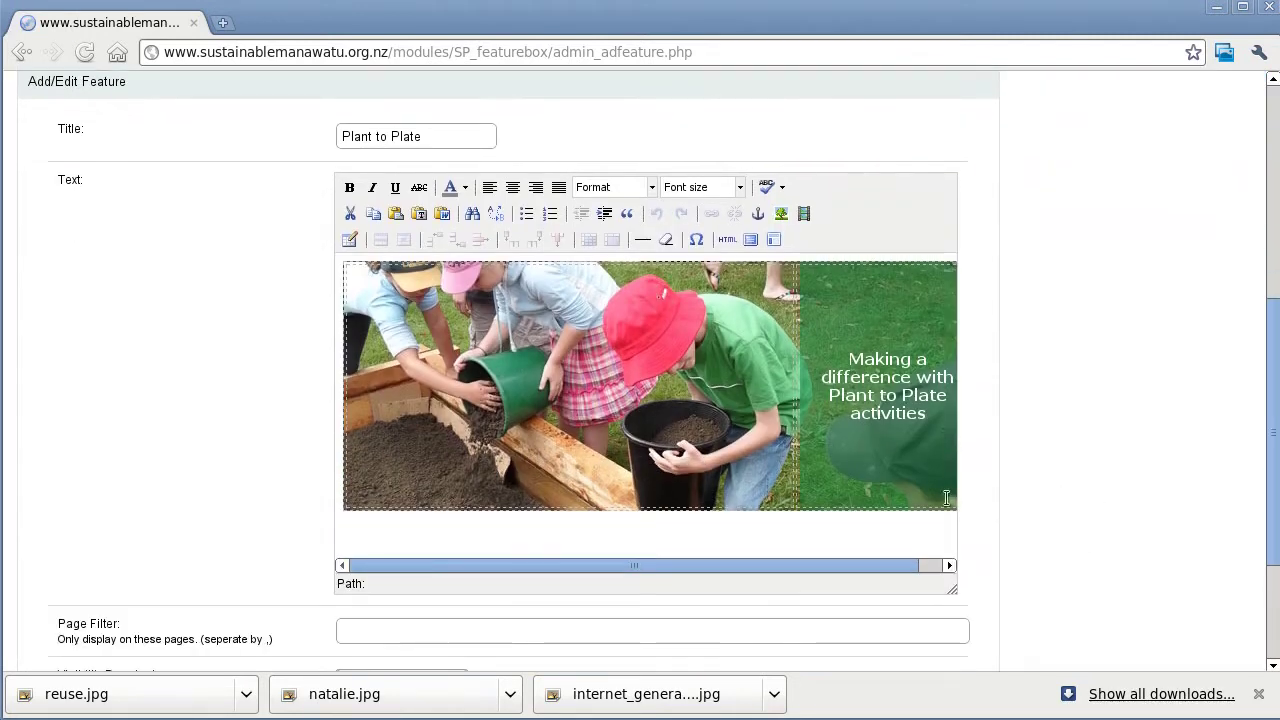
pyautogui.click(715, 416)
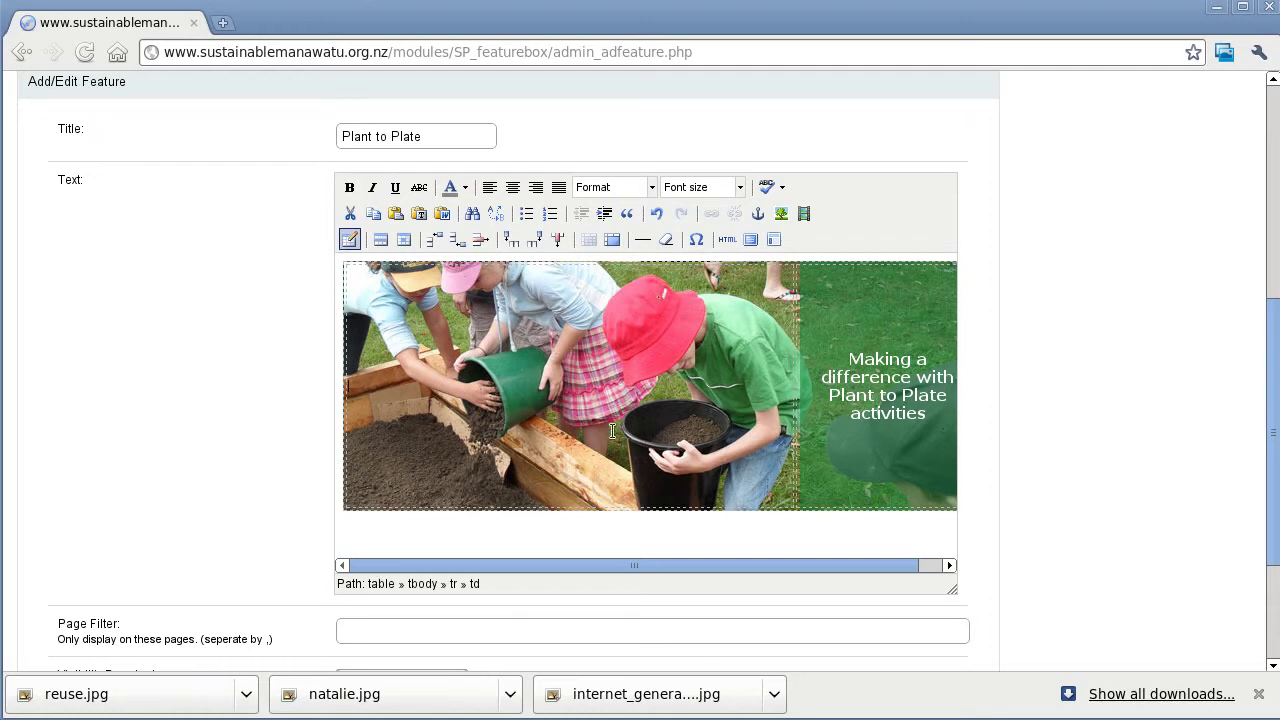
pyautogui.click(928, 415)
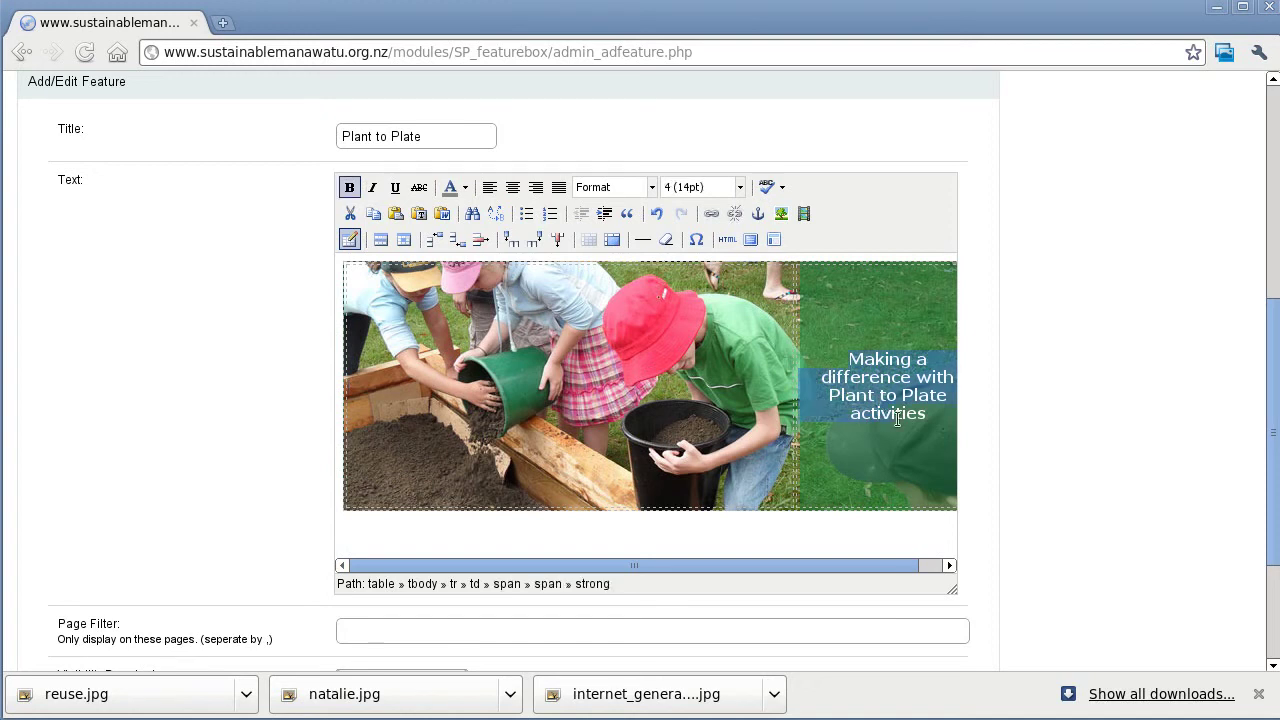
pyautogui.tripleClick(932, 418)
pyautogui.scroll(-3, 1162, 443)
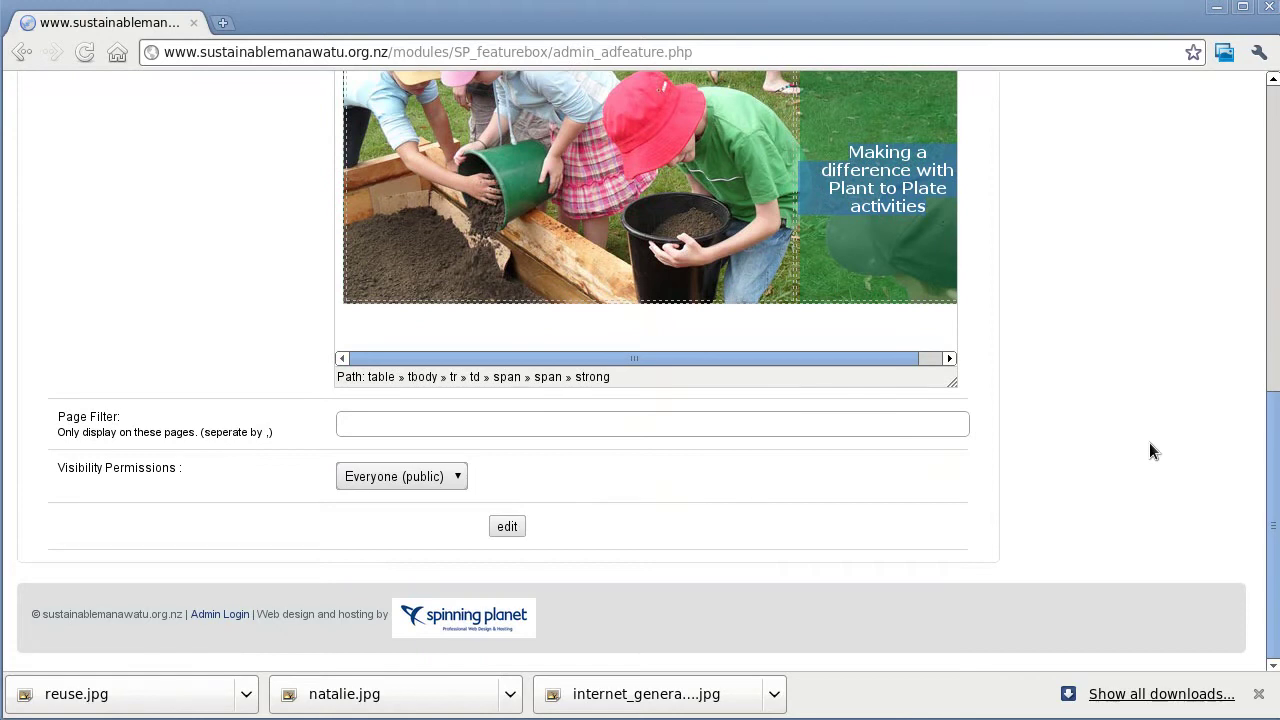
pyautogui.scroll(5, 1149, 442)
pyautogui.scroll(3, 974, 520)
pyautogui.scroll(-5, 1012, 504)
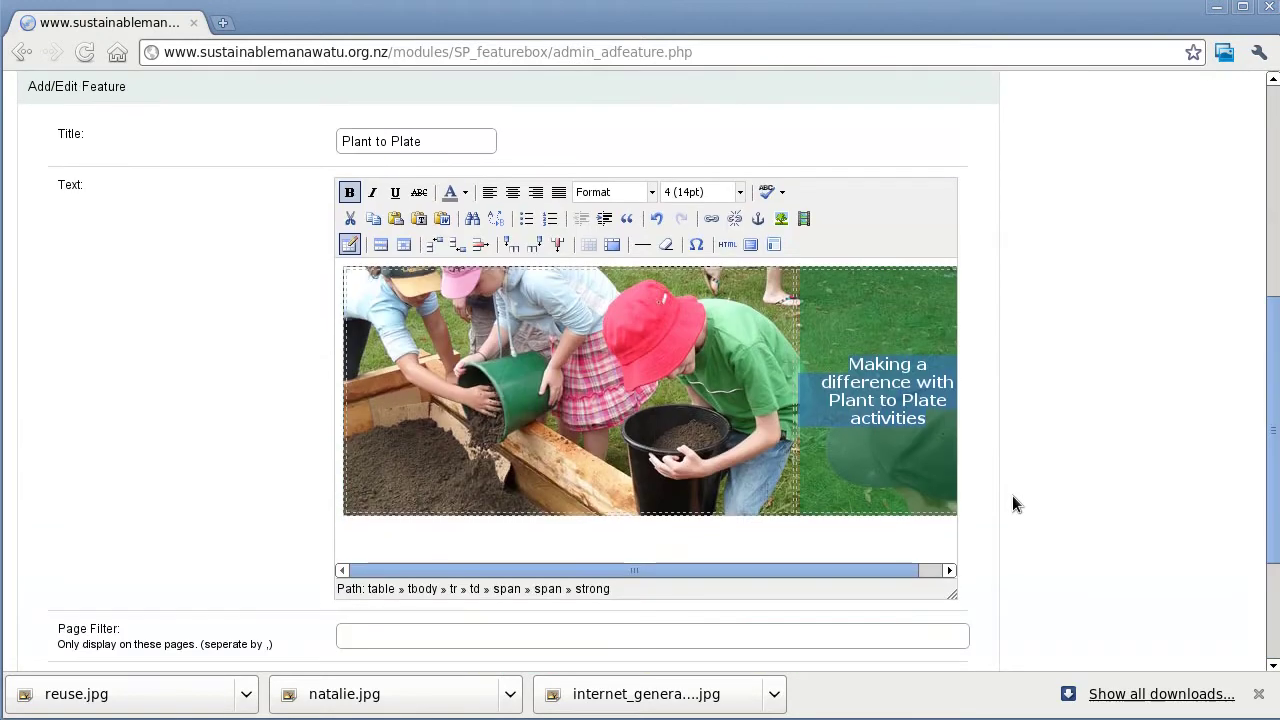
pyautogui.scroll(5, 1013, 480)
pyautogui.scroll(2, 1014, 480)
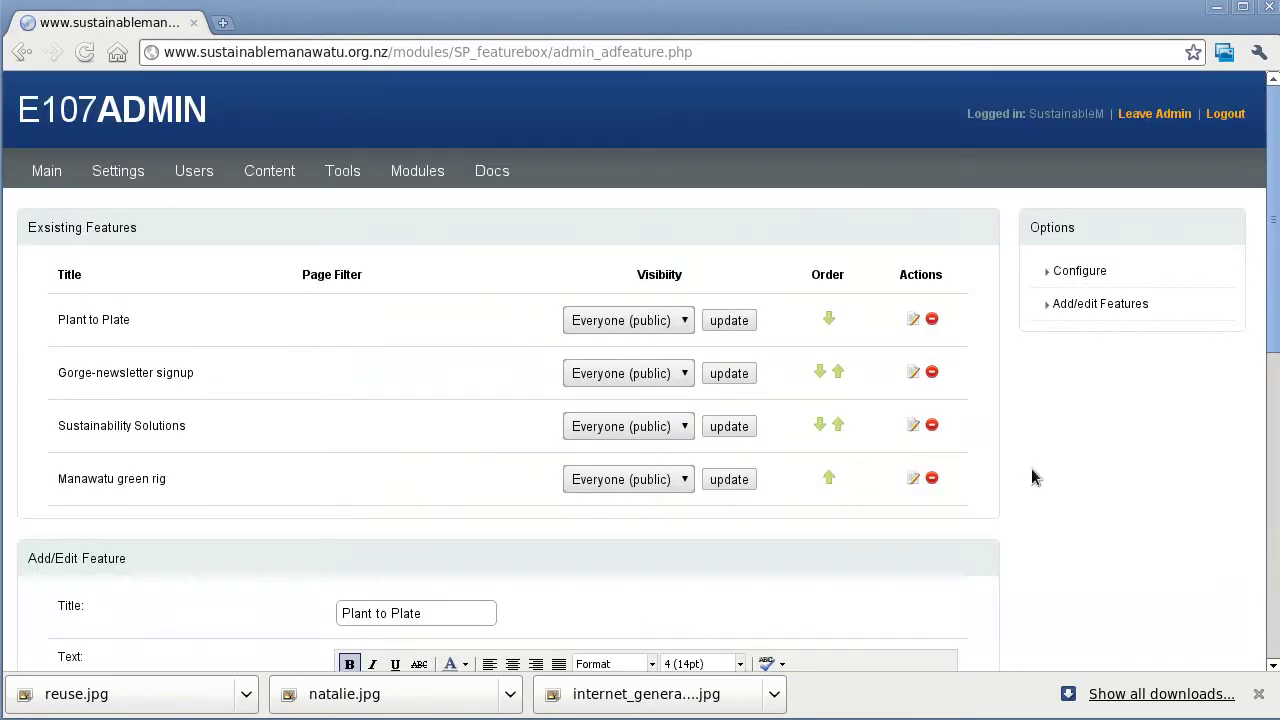
# - Start a blank new feature titled 'Brynn' and place the cursor in its text area
pyautogui.click(1066, 310)
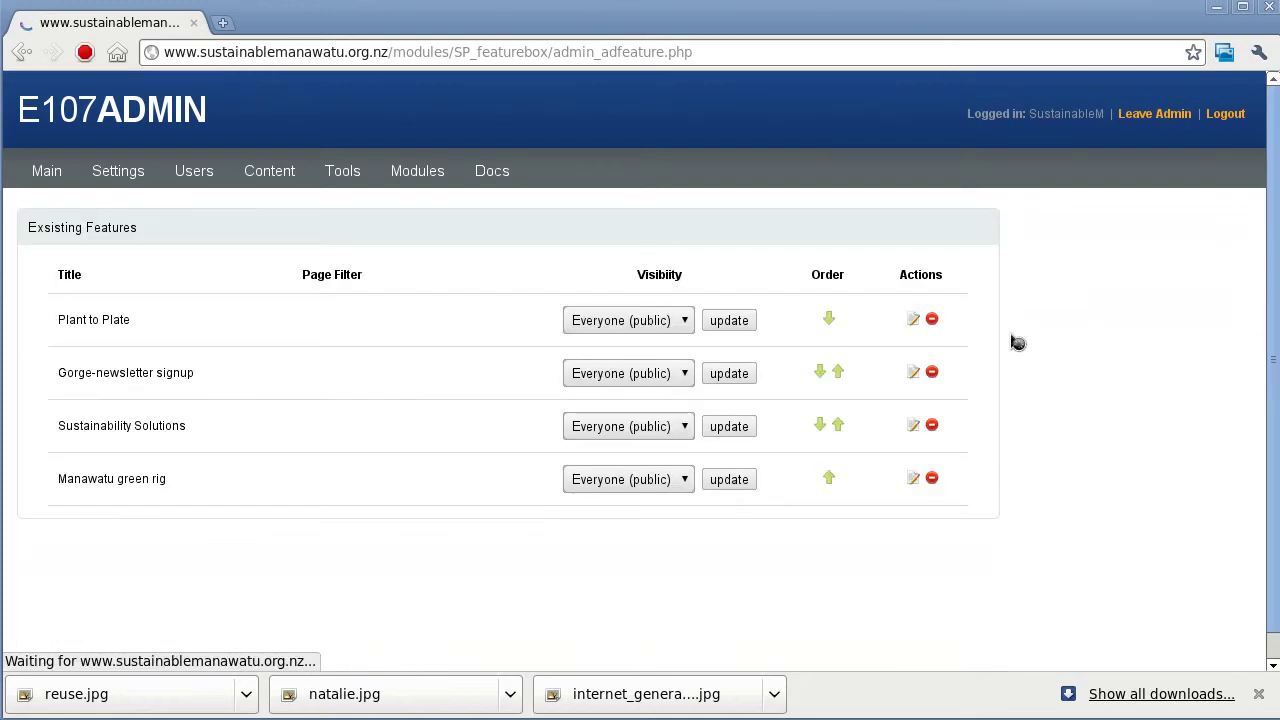
pyautogui.scroll(-3, 1078, 513)
pyautogui.scroll(-3, 1078, 513)
pyautogui.click(382, 300)
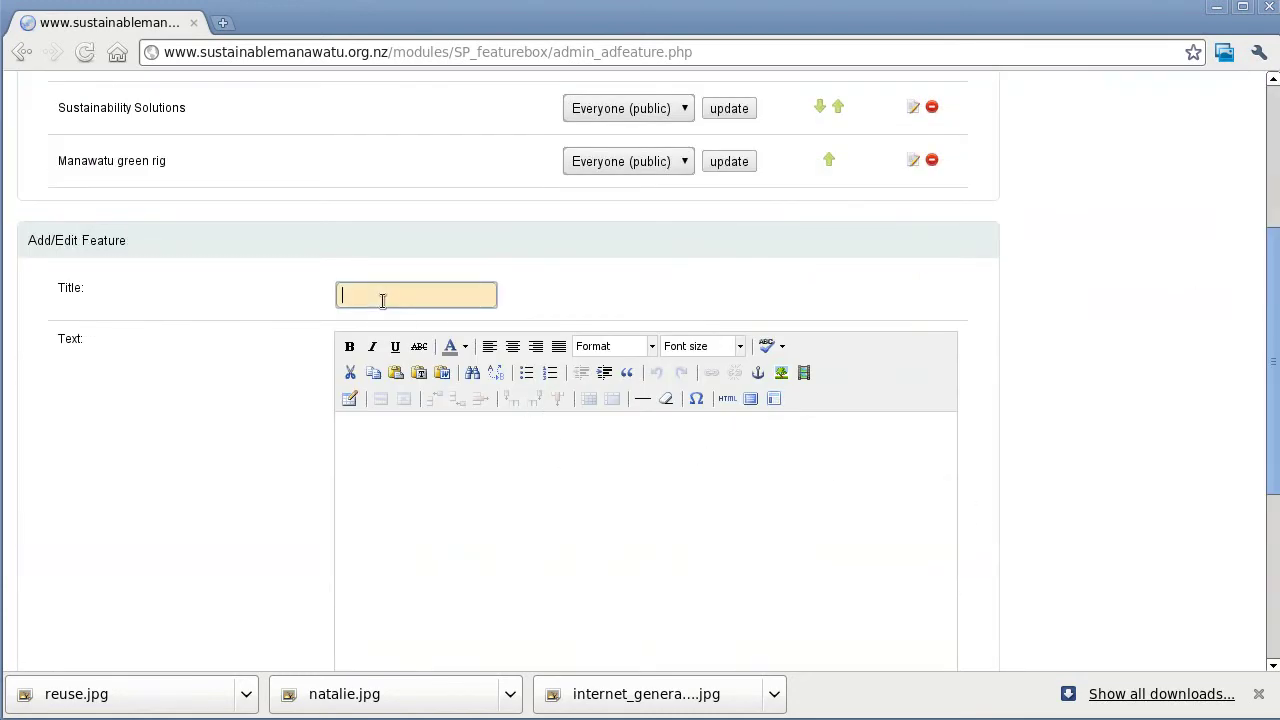
pyautogui.write('Brynn')
pyautogui.click(466, 510)
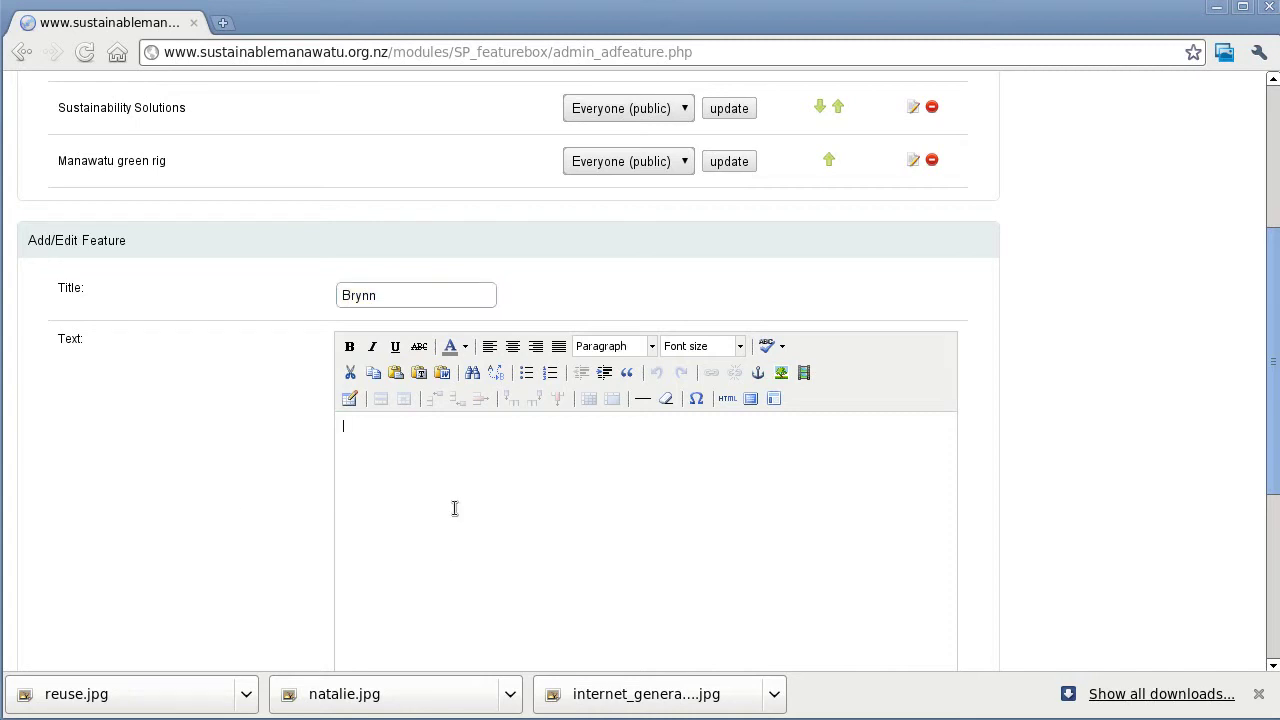
# - Insert a one-row, two-column table at 100% width into the Brynn text
pyautogui.click(349, 399)
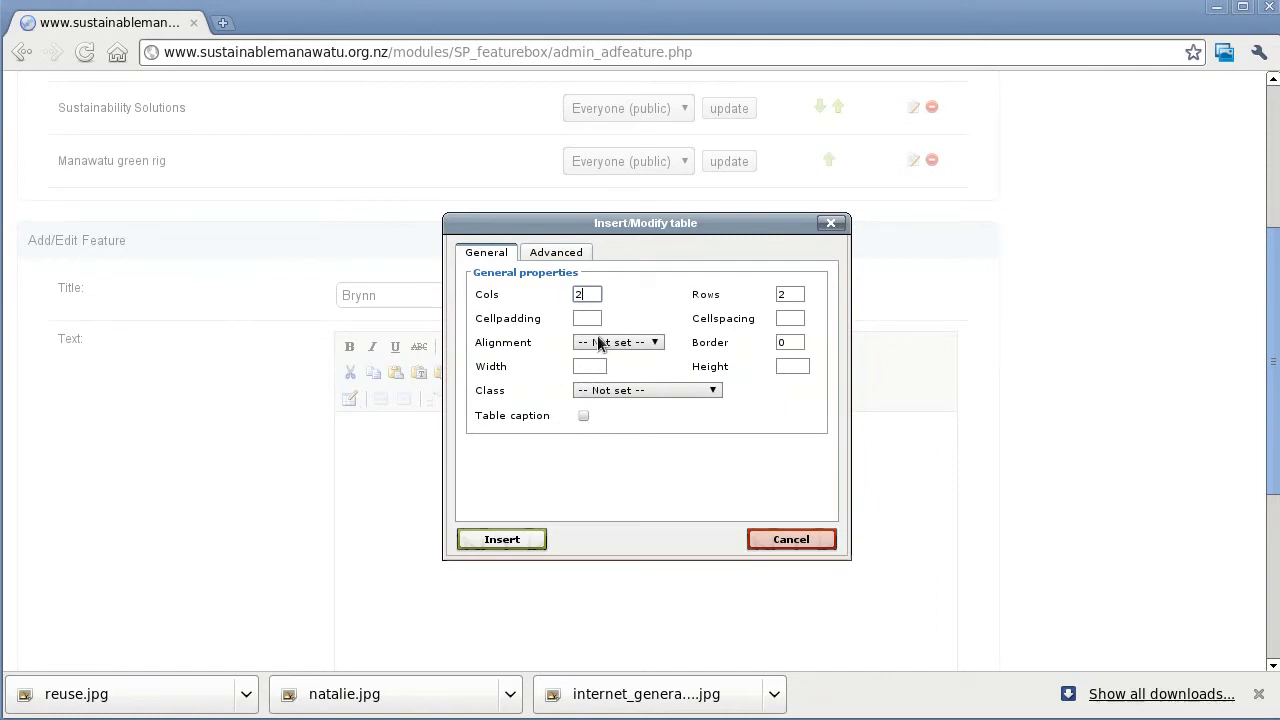
pyautogui.click(791, 295)
pyautogui.moveTo(791, 295); pyautogui.dragTo(755, 310)
pyautogui.click(586, 366)
pyautogui.write('00%')
pyautogui.click(502, 538)
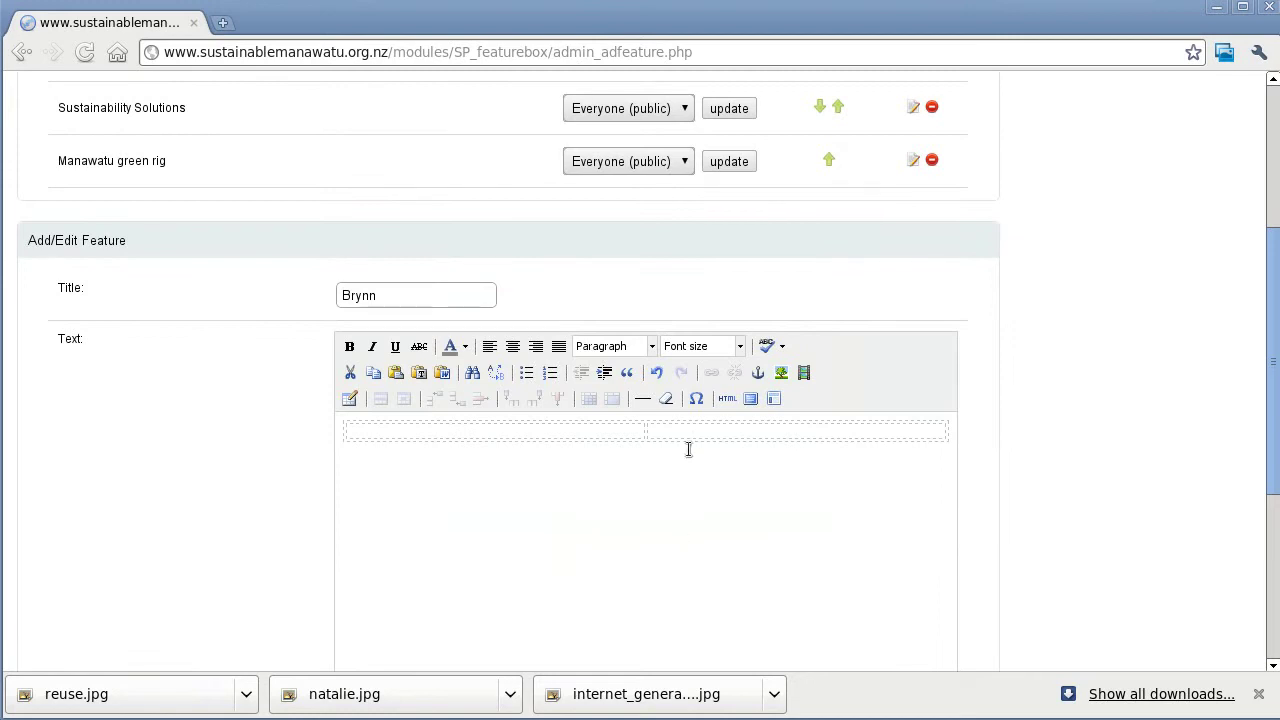
# - Choose green-sun.jpg from the uploaded images for the table's first cell
pyautogui.click(578, 430)
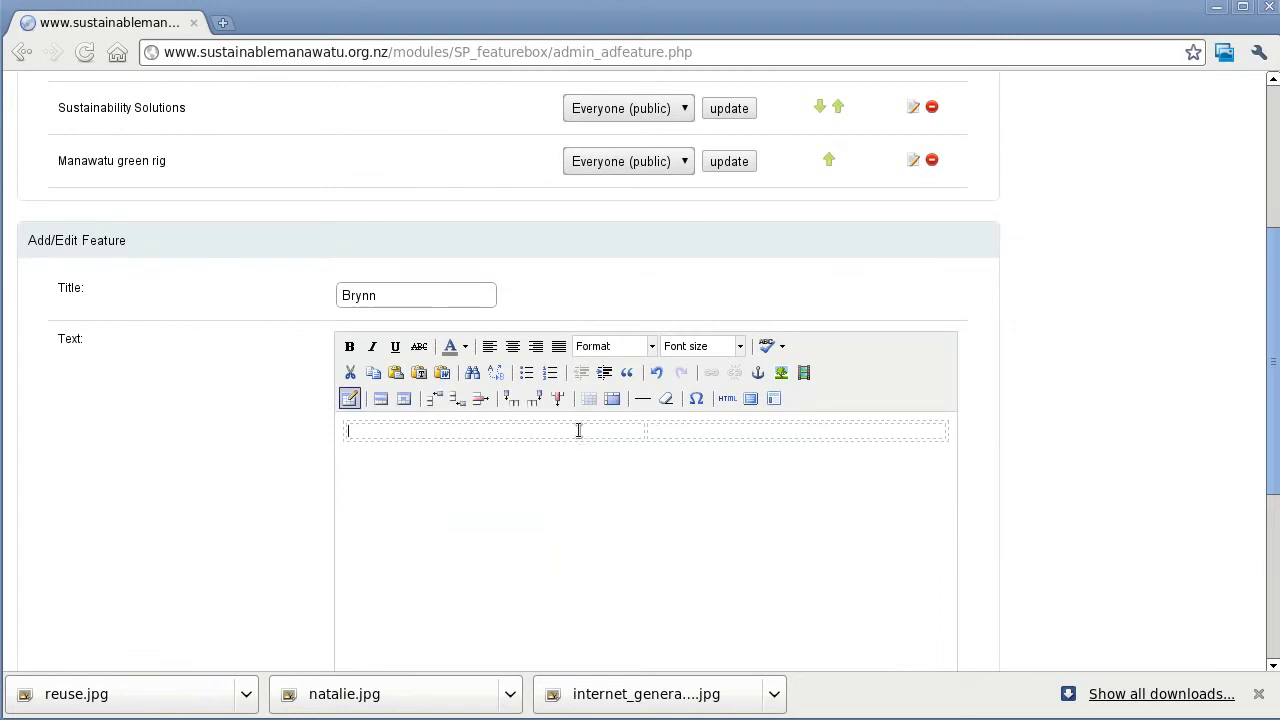
pyautogui.click(781, 372)
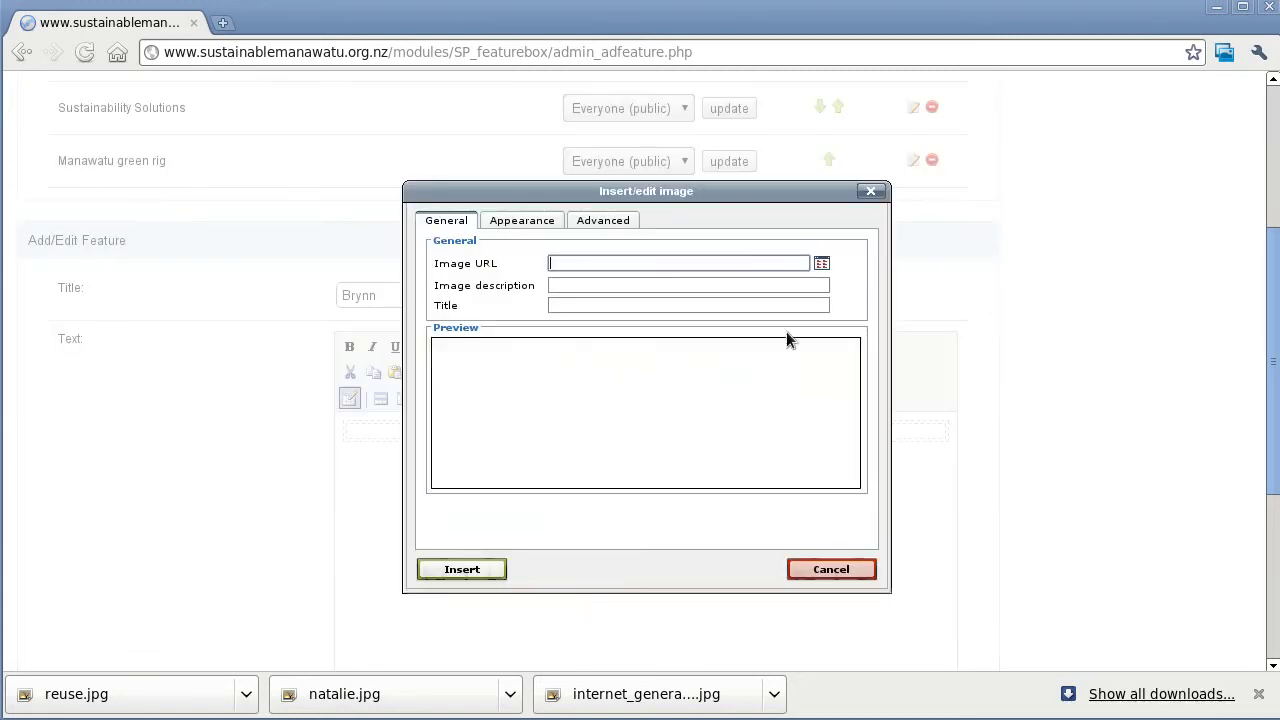
pyautogui.click(821, 263)
pyautogui.scroll(-1, 793, 422)
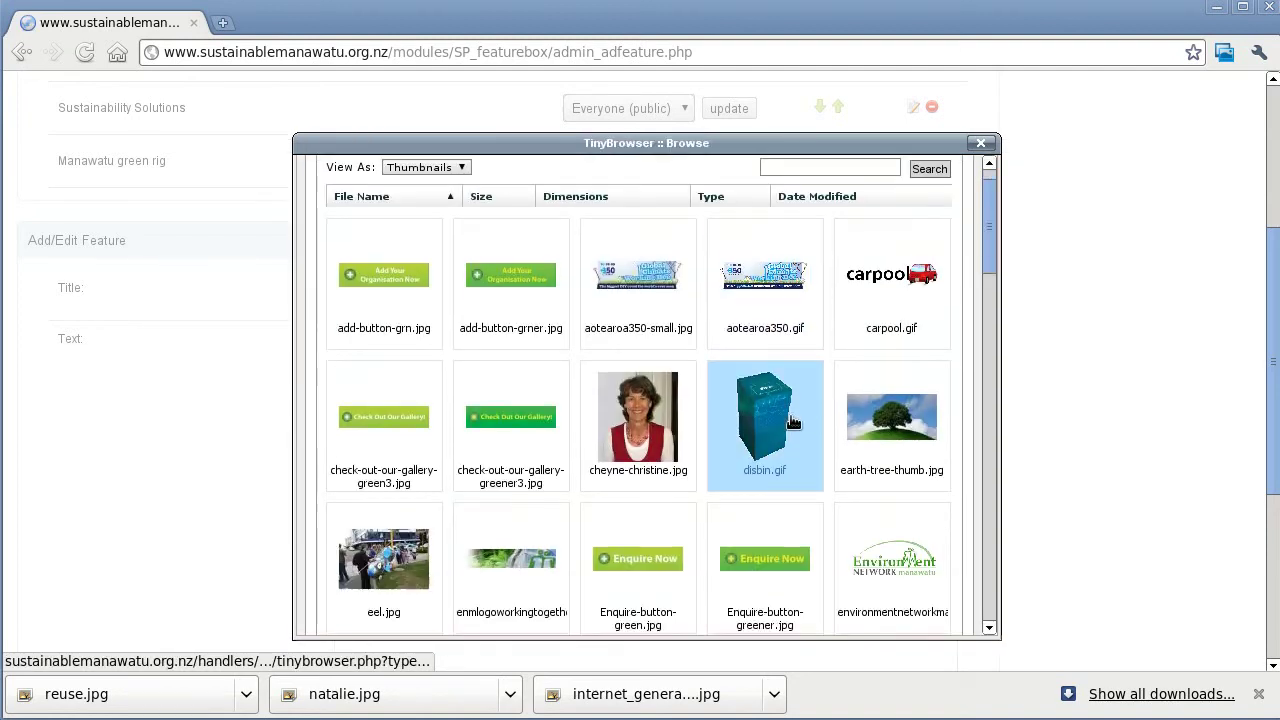
pyautogui.scroll(-3, 793, 422)
pyautogui.scroll(-2, 800, 428)
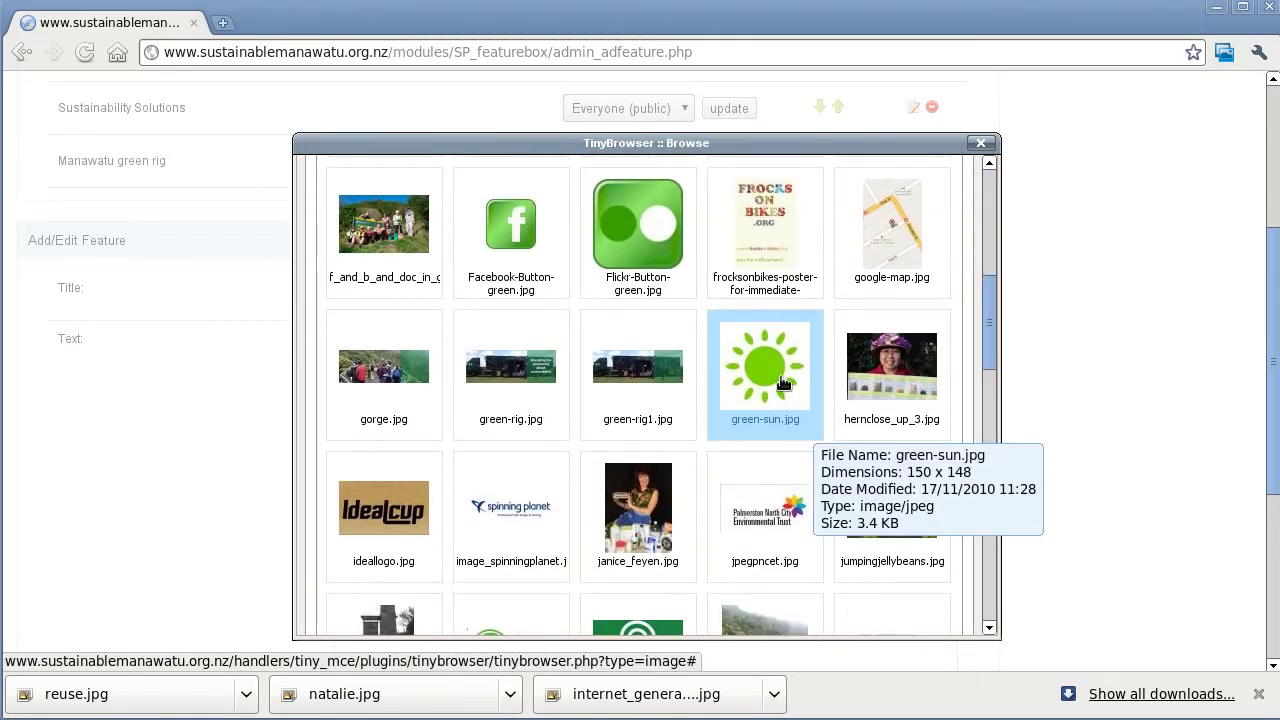
pyautogui.click(785, 383)
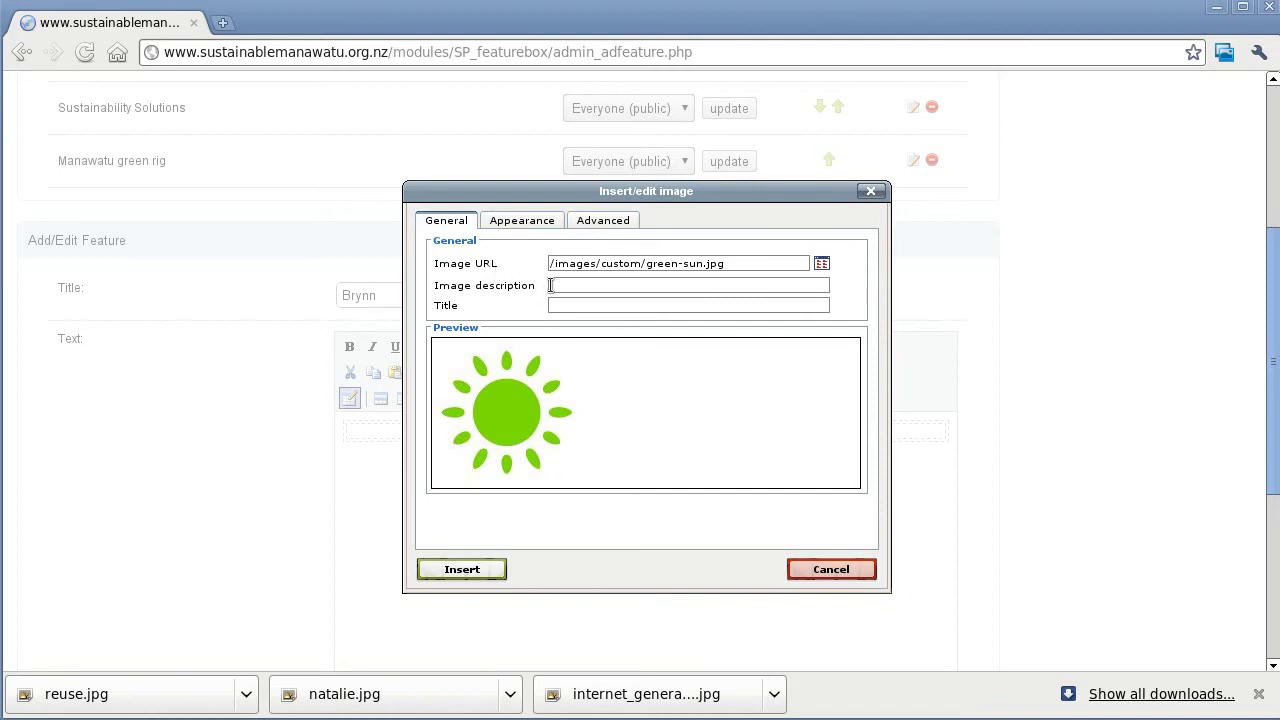
# - Give the image the description and title 'green sun'
pyautogui.click(552, 285)
pyautogui.write('green su')
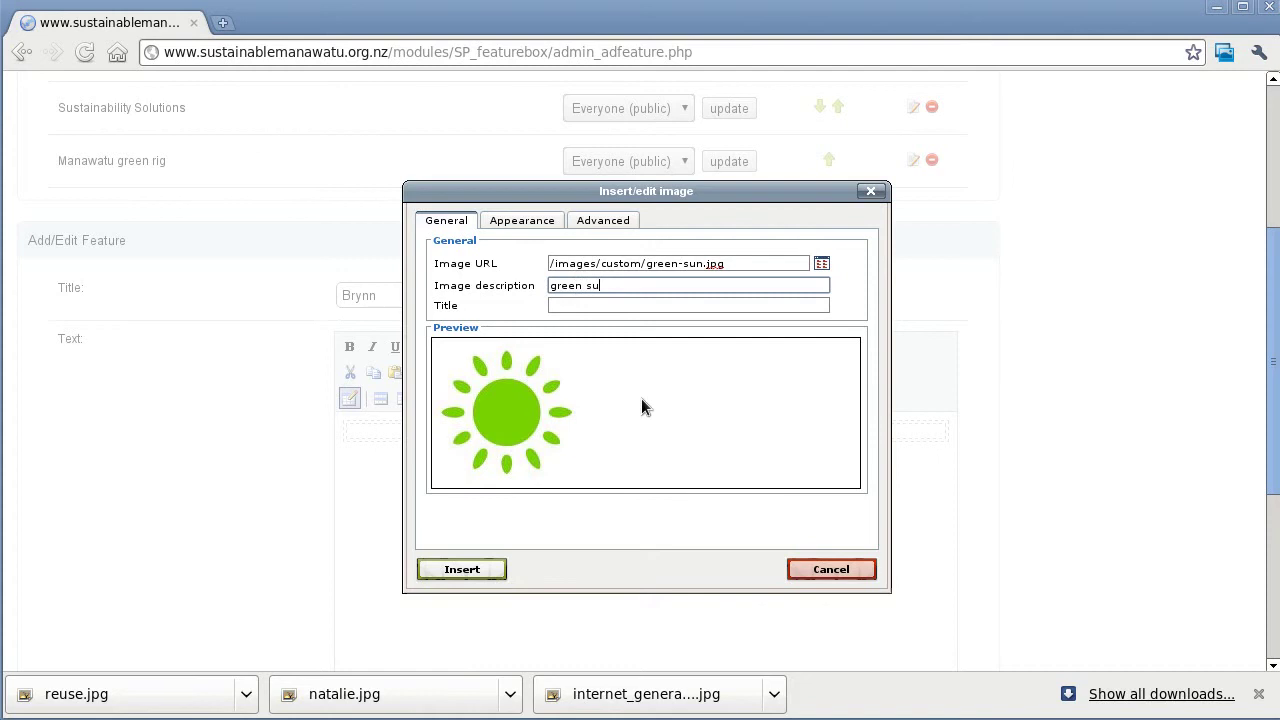
pyautogui.write('n')
pyautogui.press('Tab')
pyautogui.write('green')
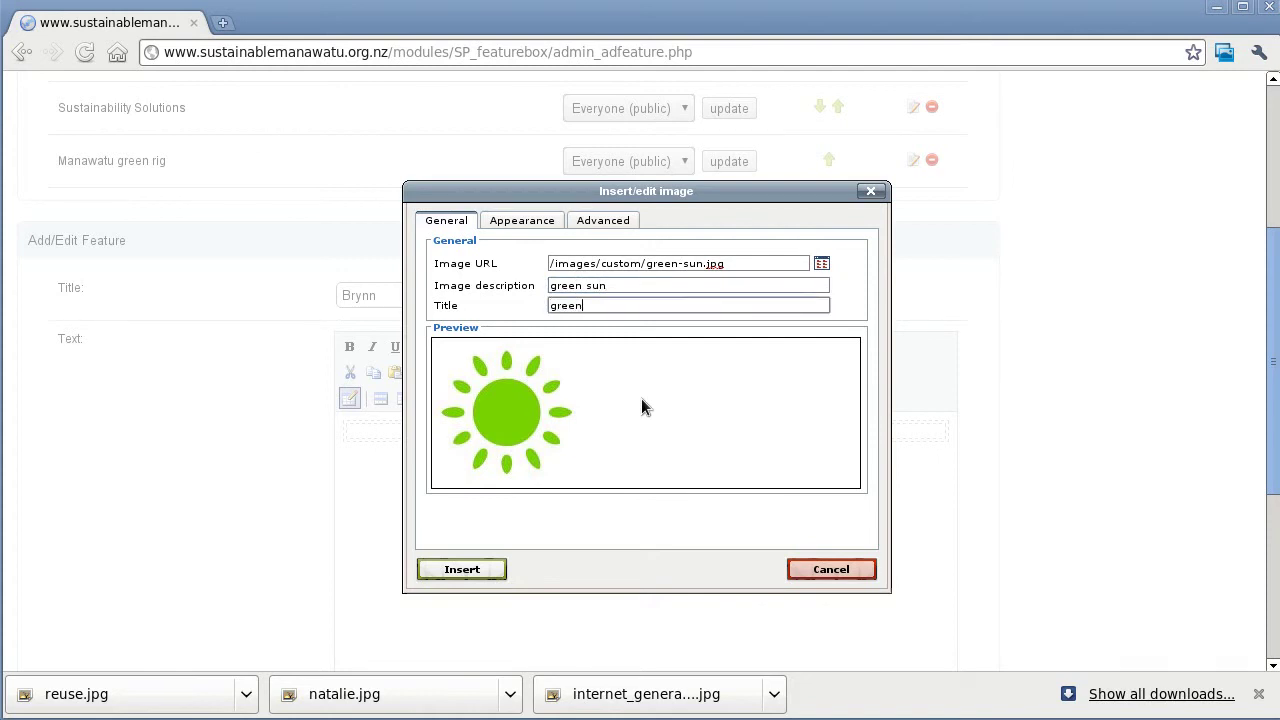
pyautogui.write(' s')
pyautogui.write('un')
# - Place the sun image and type "Don't forget this Sunday's meeting" beside it
pyautogui.click(495, 573)
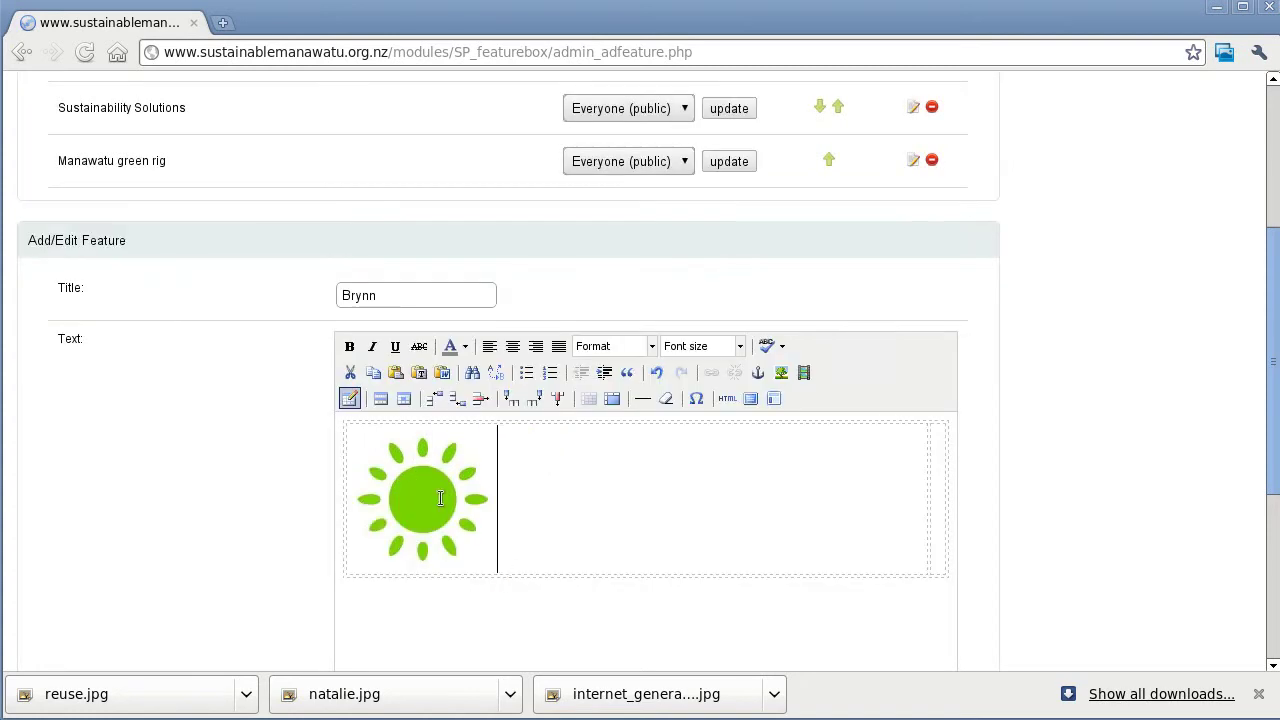
pyautogui.click(940, 467)
pyautogui.write("Don't ")
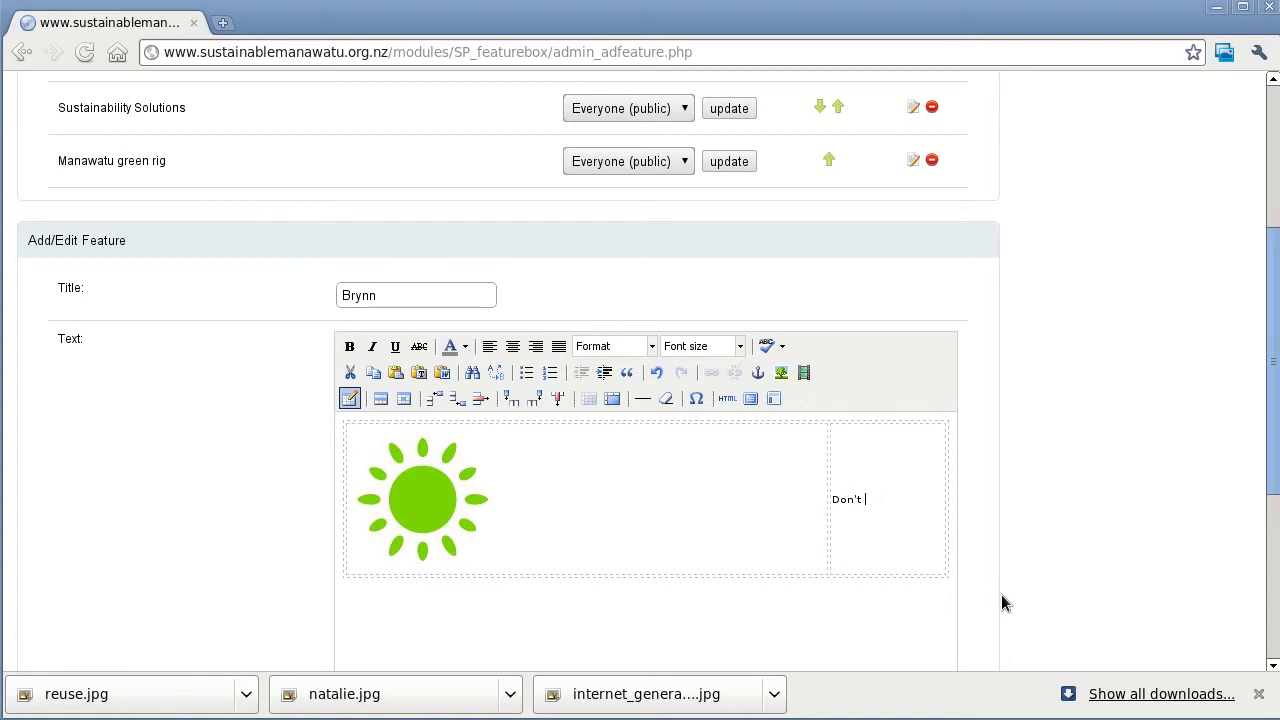
pyautogui.write('forget this ')
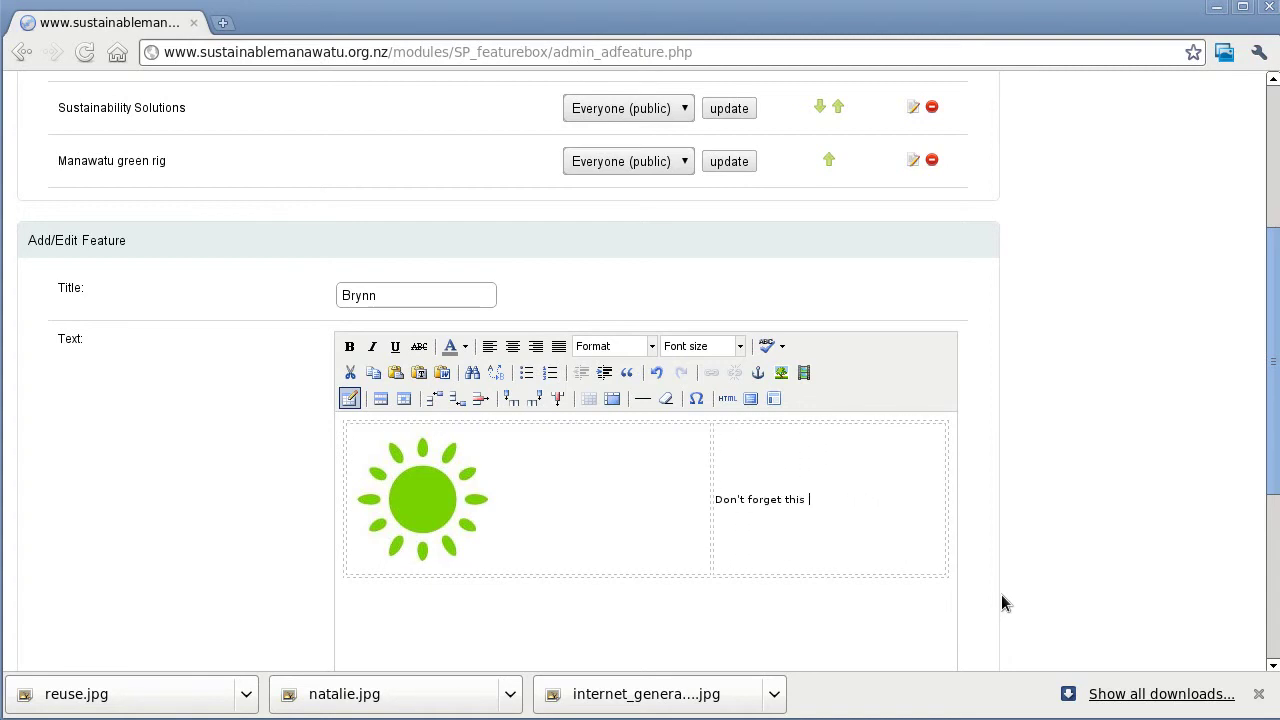
pyautogui.write('su')
pyautogui.hotkey('ctrl', 'shift', 'Left')
pyautogui.write('S')
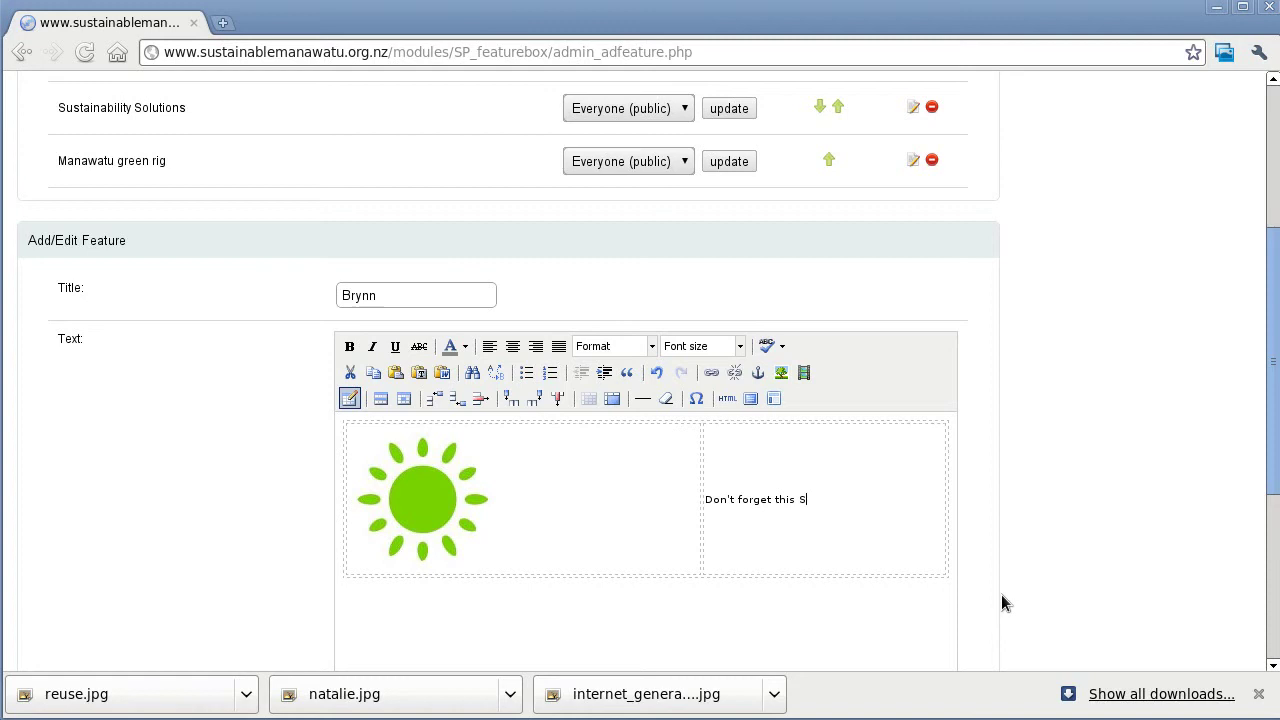
pyautogui.write("unday's ")
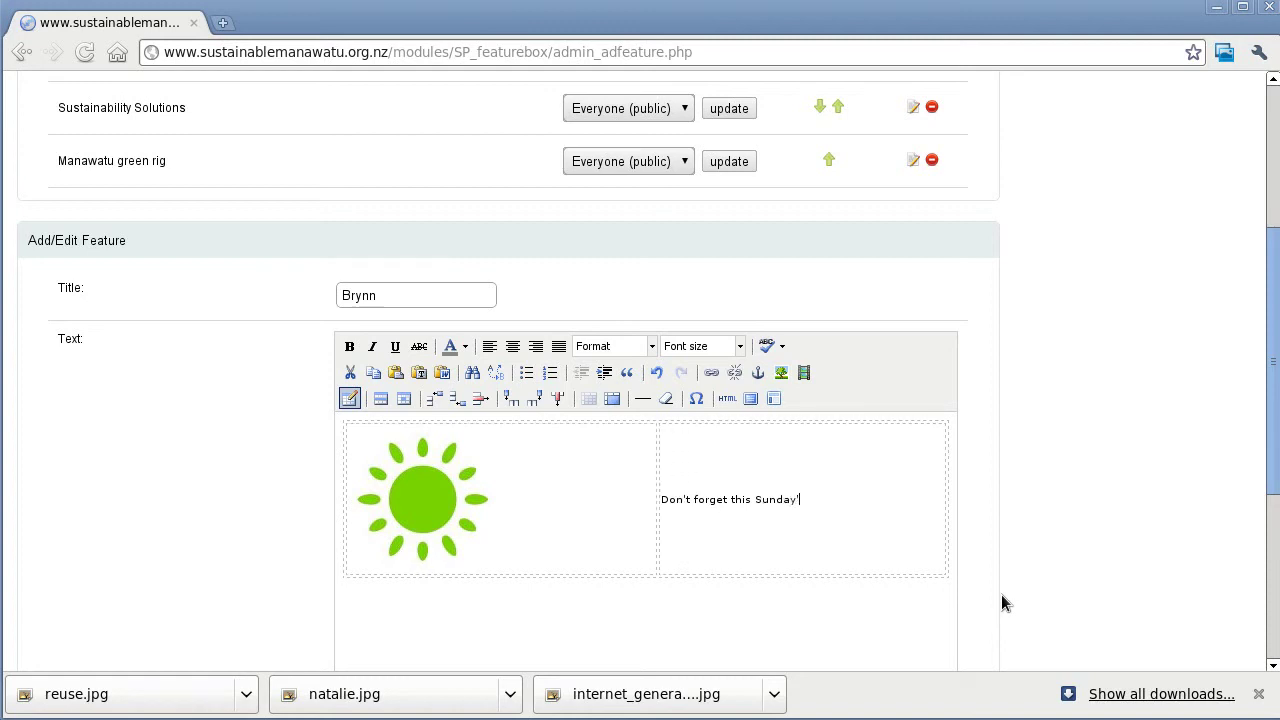
pyautogui.write('meeting')
# - Add a new line below, then select the whole meeting line
pyautogui.press('Return')
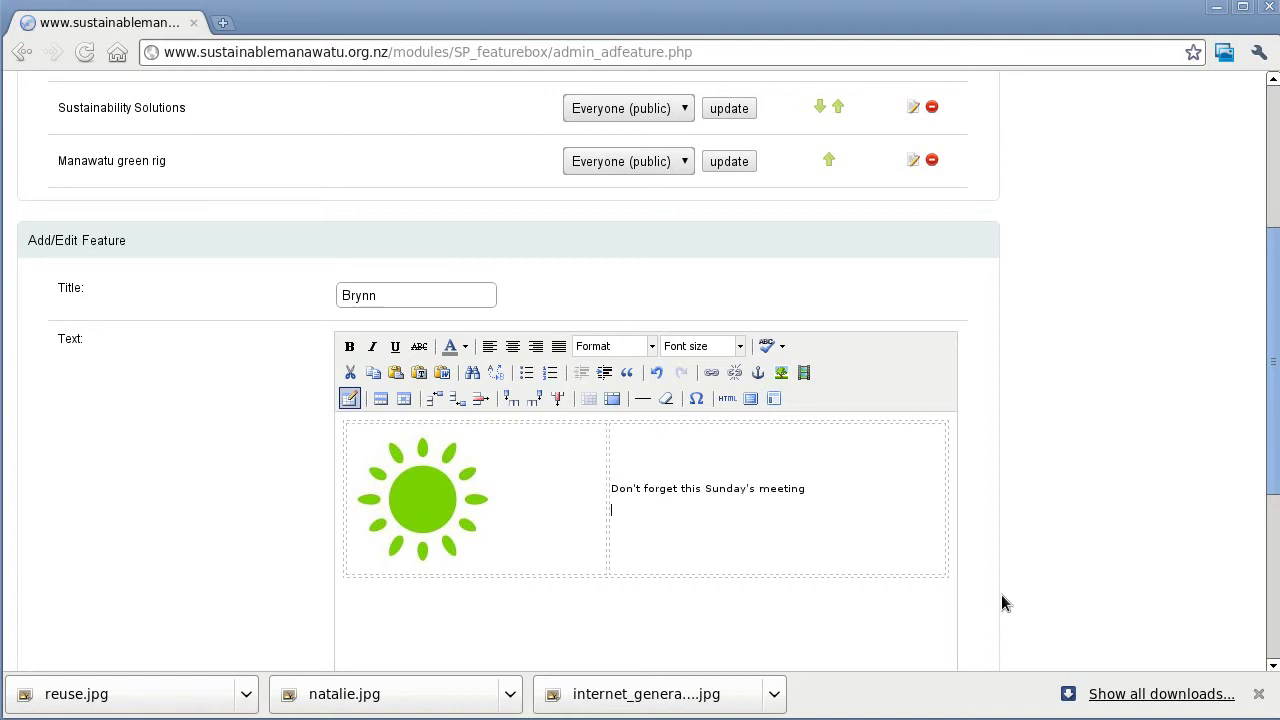
pyautogui.press('Up')
pyautogui.hotkey('ctrl', 'shift', 'Right')
pyautogui.hotkey('ctrl', 'shift', 'Right')
pyautogui.hotkey('ctrl', 'shift', 'Right')
pyautogui.hotkey('ctrl', 'shift', 'Right')
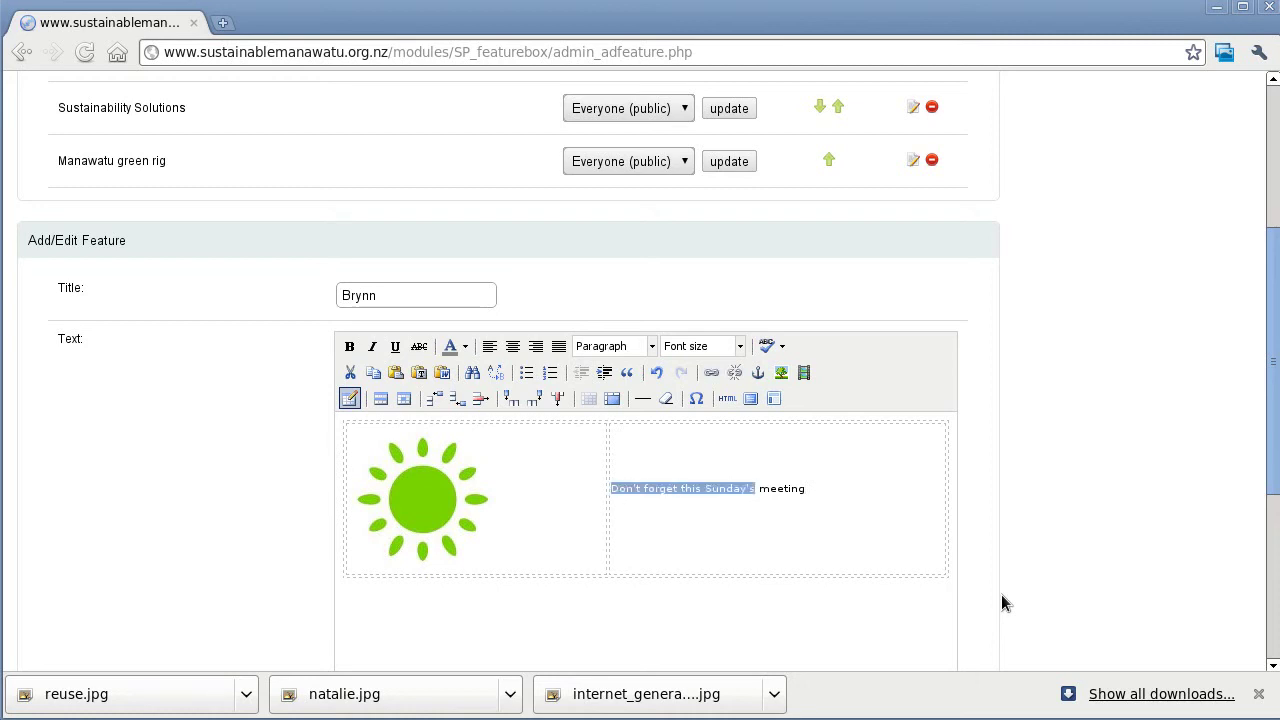
pyautogui.hotkey('ctrl', 'shift', 'Right')
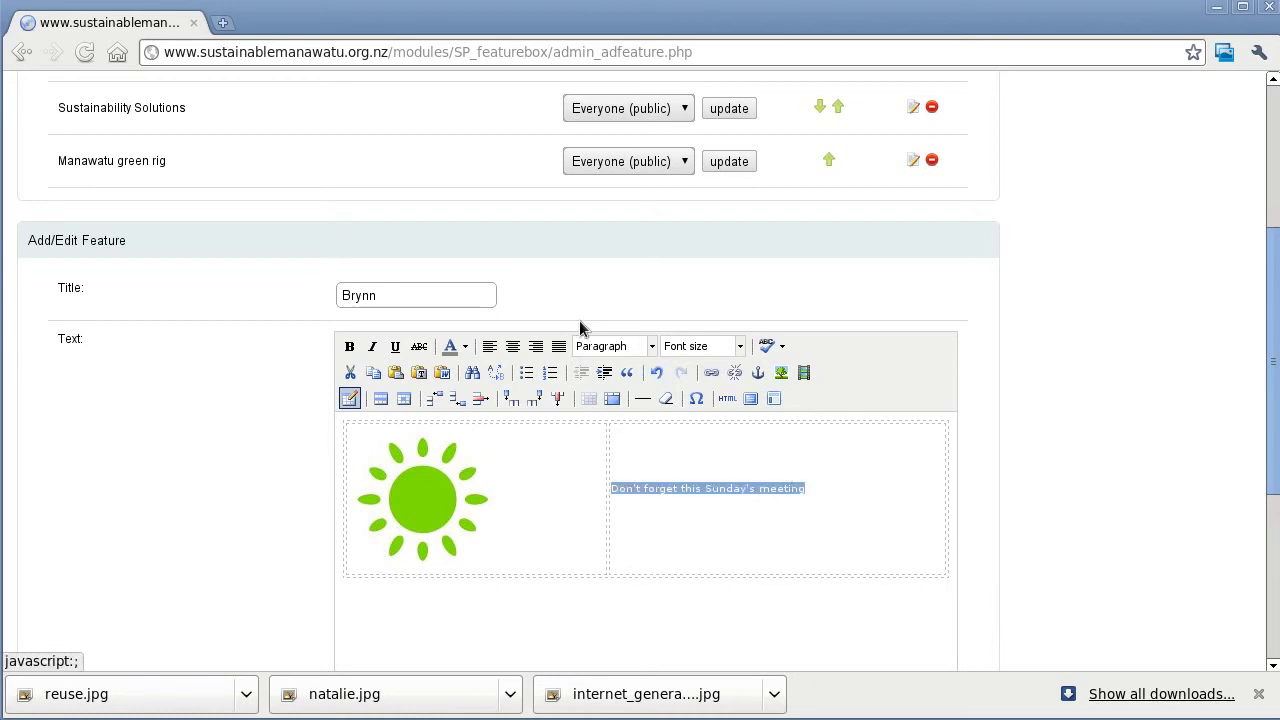
# - Format the meeting line as an orange Heading 1
pyautogui.click(651, 346)
pyautogui.click(640, 462)
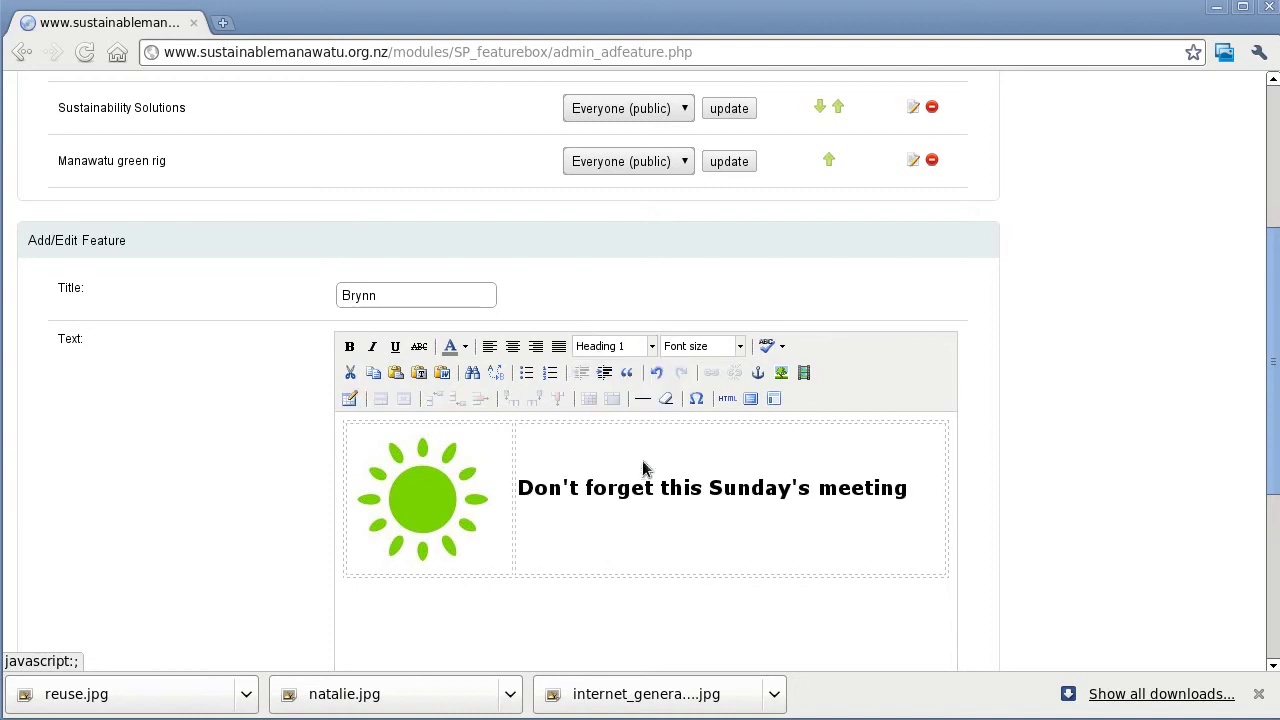
pyautogui.click(739, 535)
pyautogui.moveTo(908, 488); pyautogui.dragTo(517, 488)
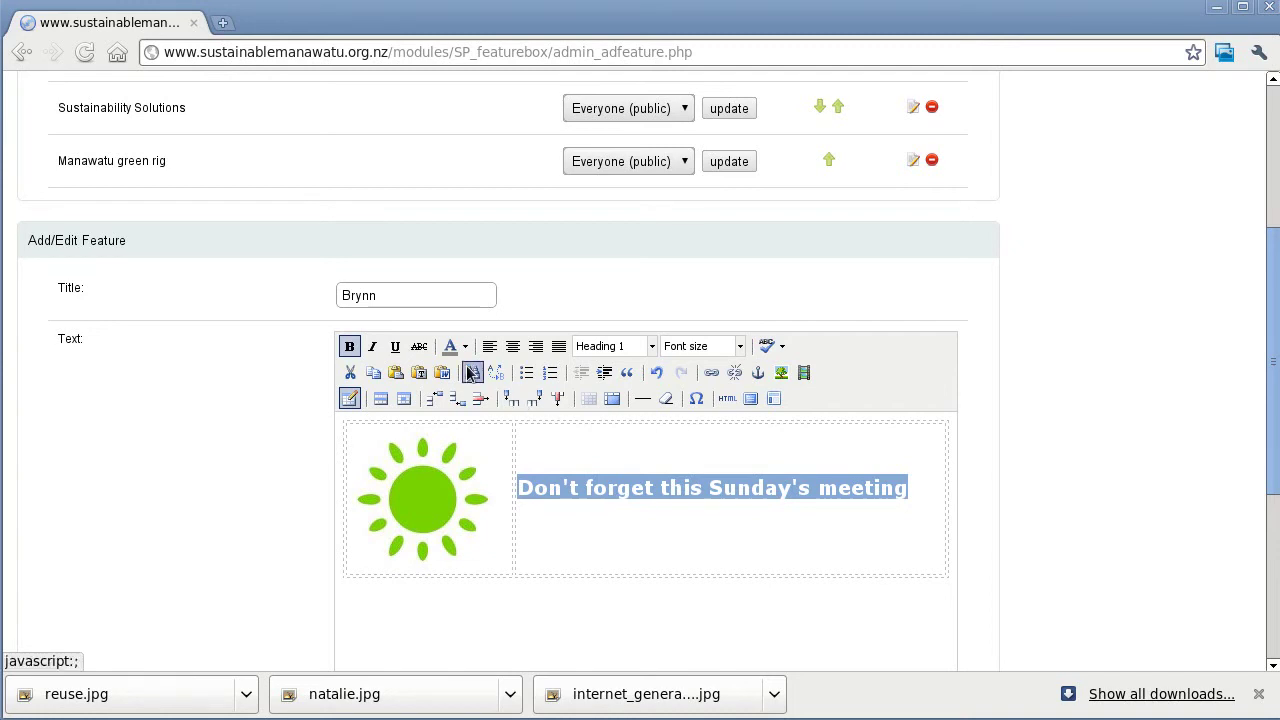
pyautogui.click(465, 347)
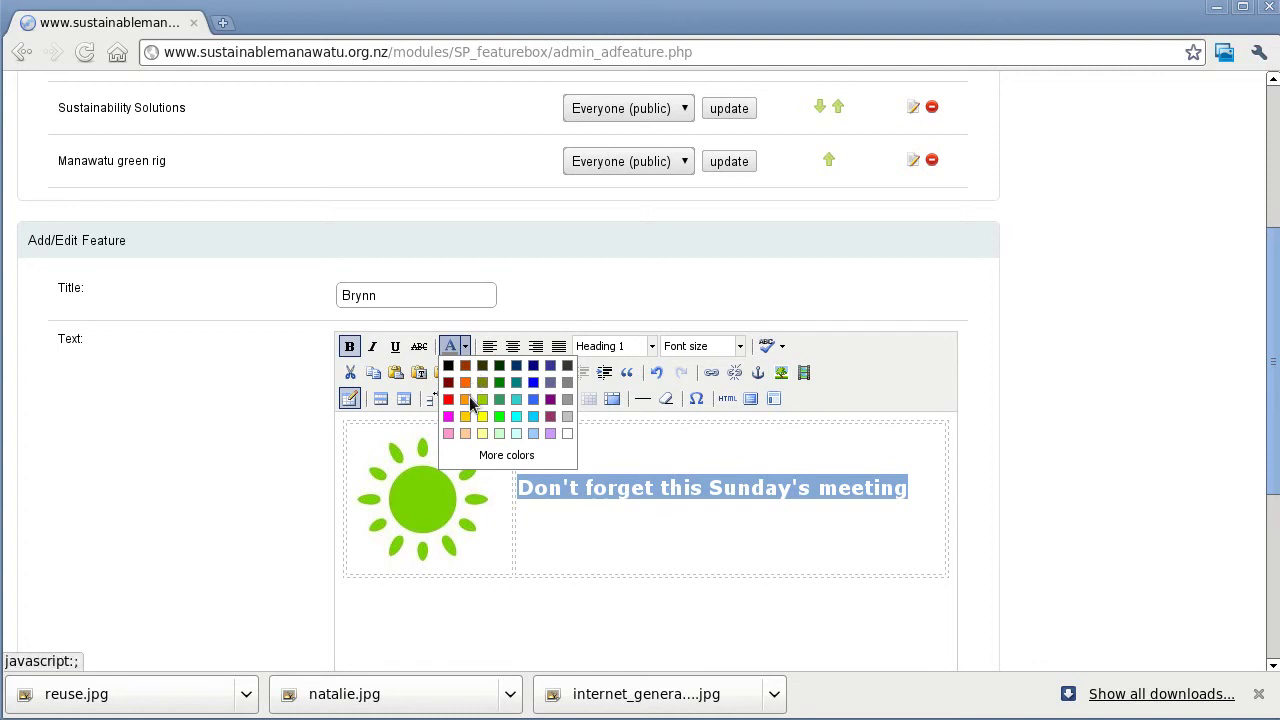
pyautogui.click(464, 384)
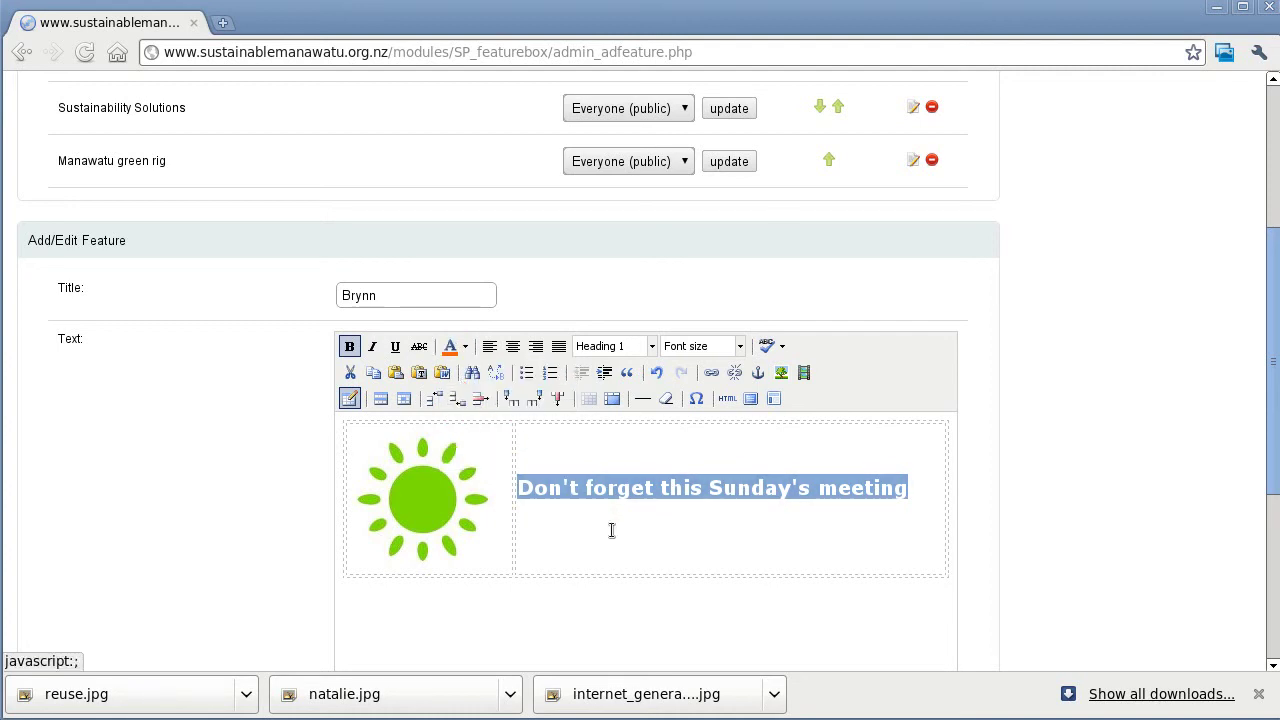
pyautogui.click(618, 537)
pyautogui.write('Click')
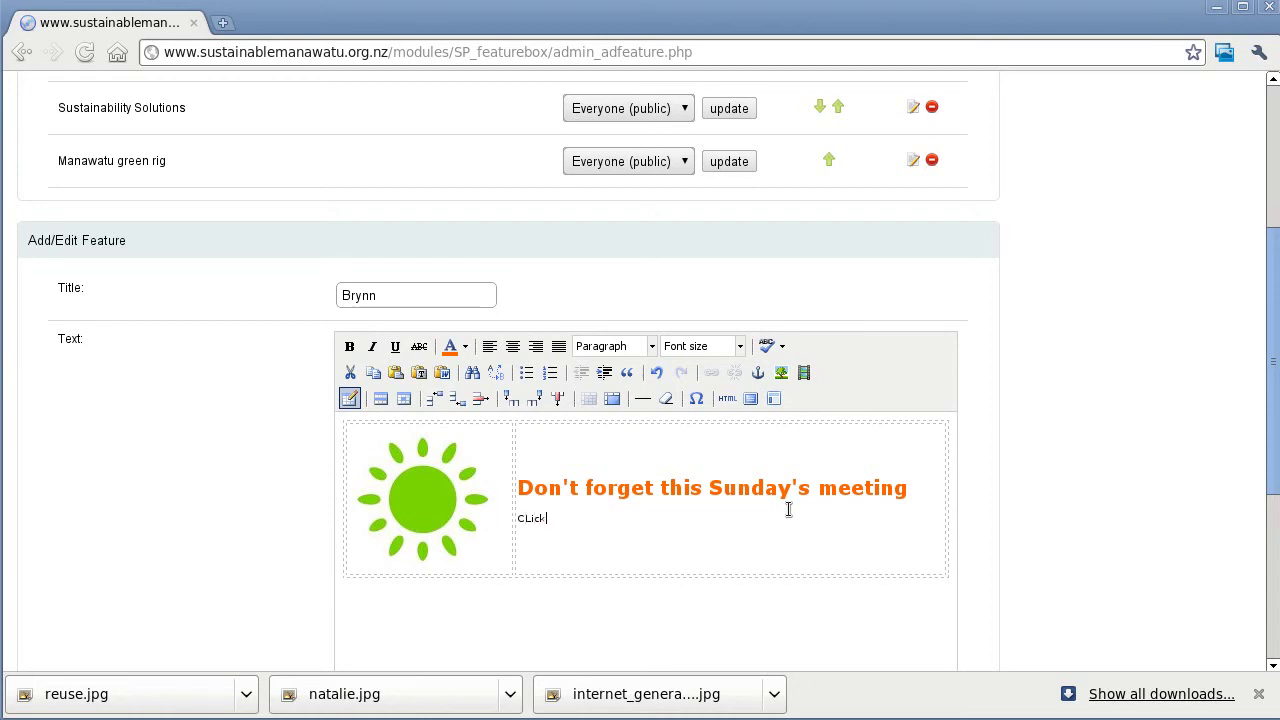
pyautogui.write('here')
pyautogui.hotkey('shift', 'End')
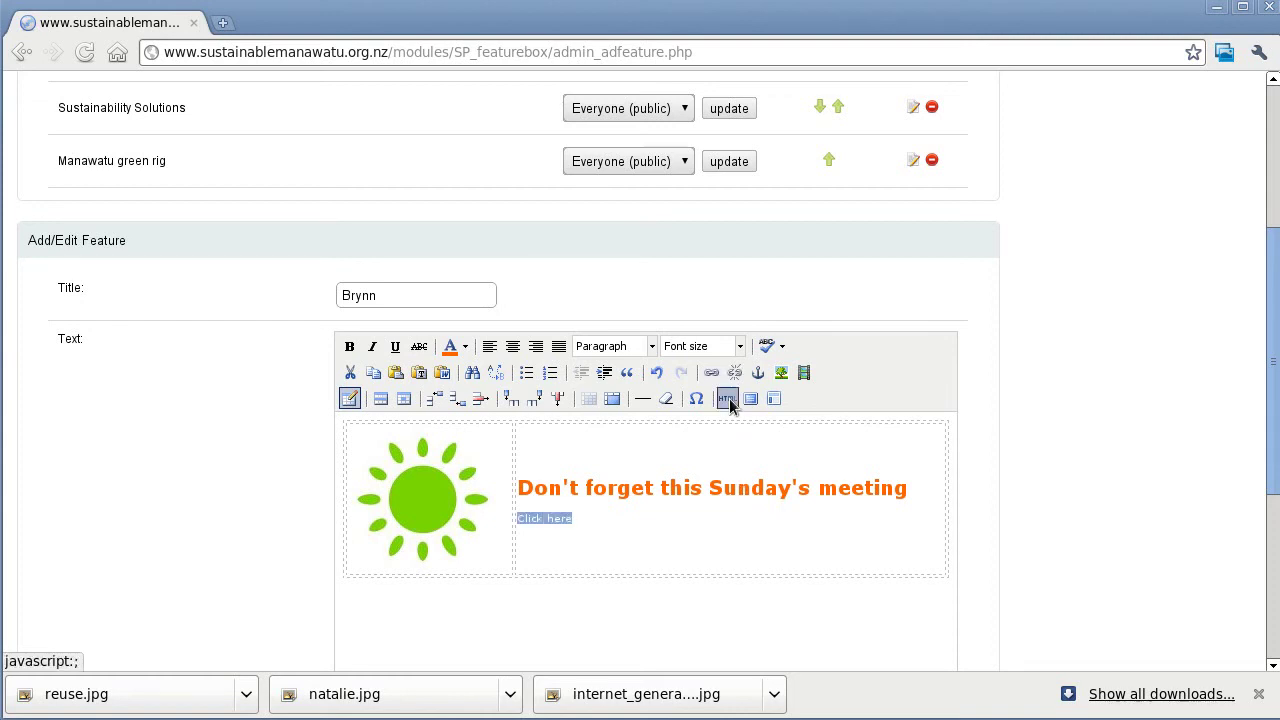
pyautogui.click(711, 372)
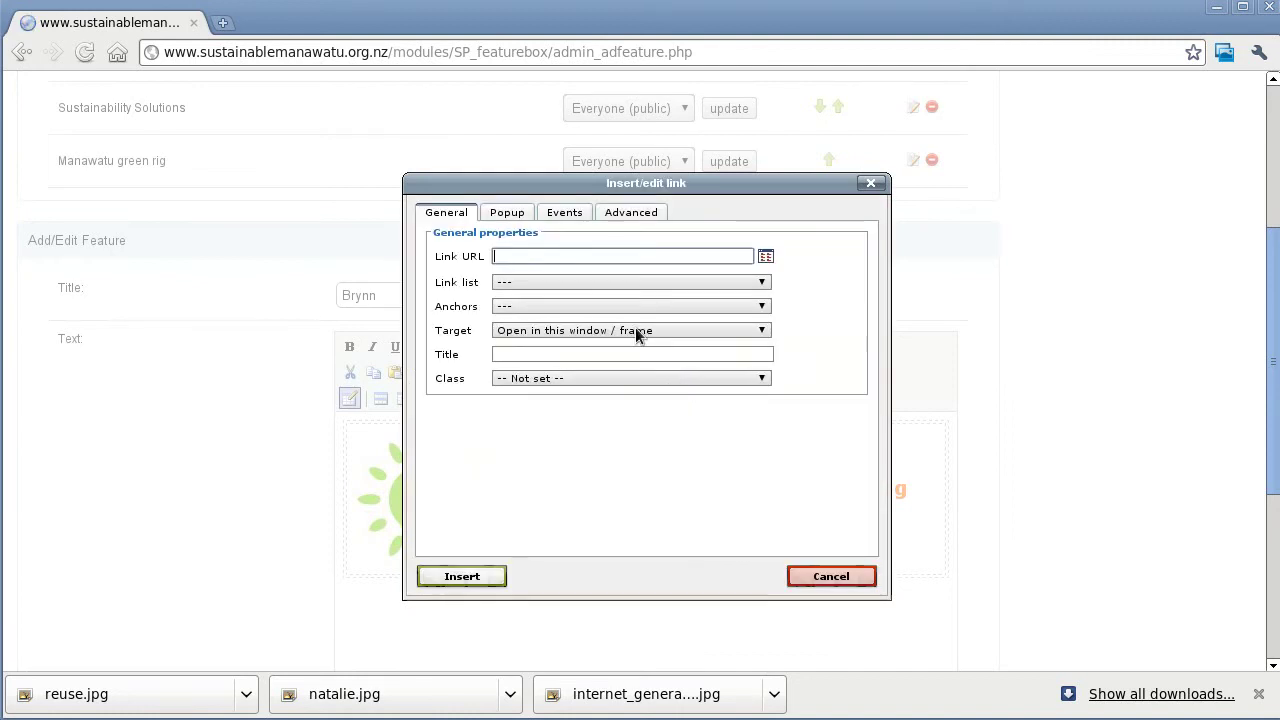
pyautogui.write('htp://www..spinningplan')
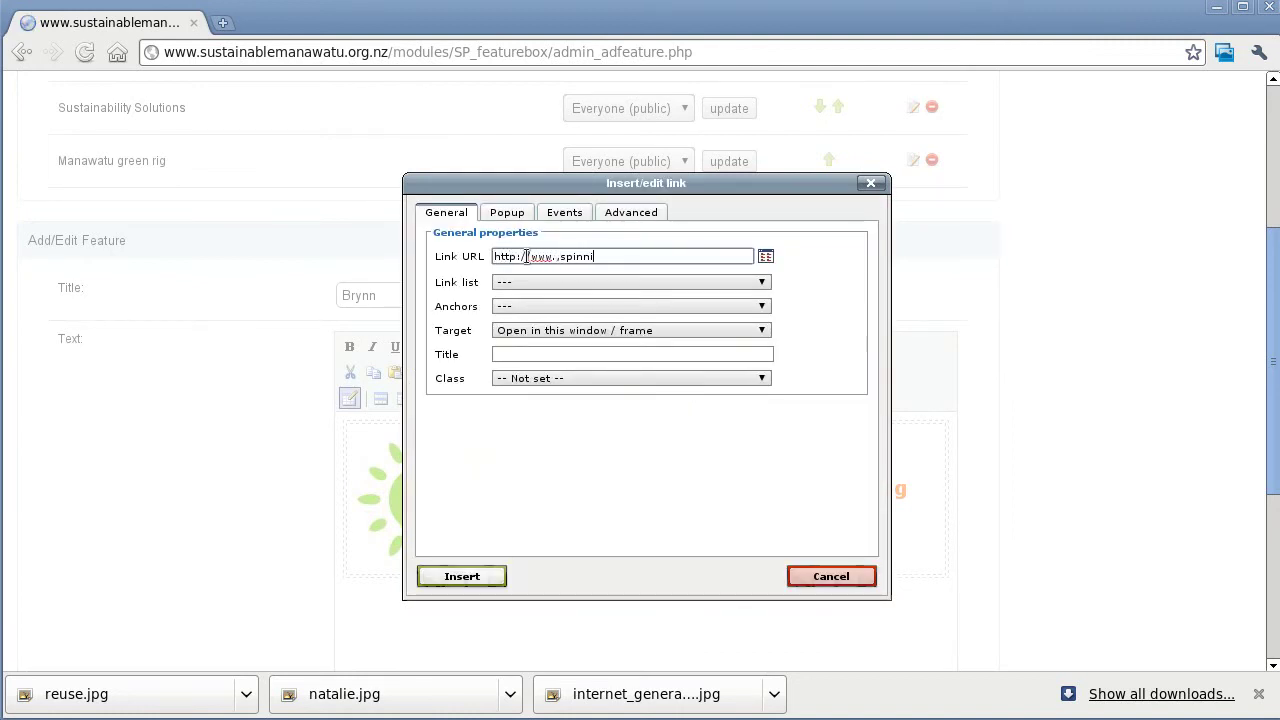
pyautogui.write('et.co.')
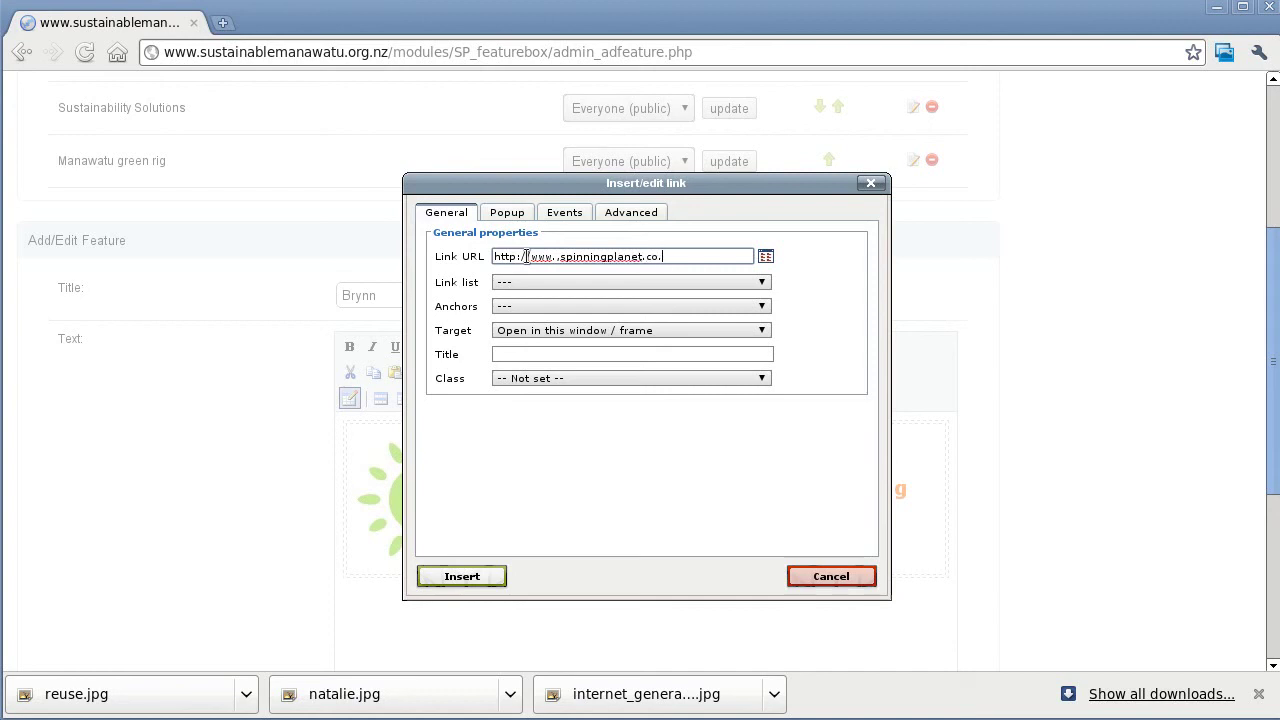
pyautogui.write('nz')
pyautogui.click(647, 331)
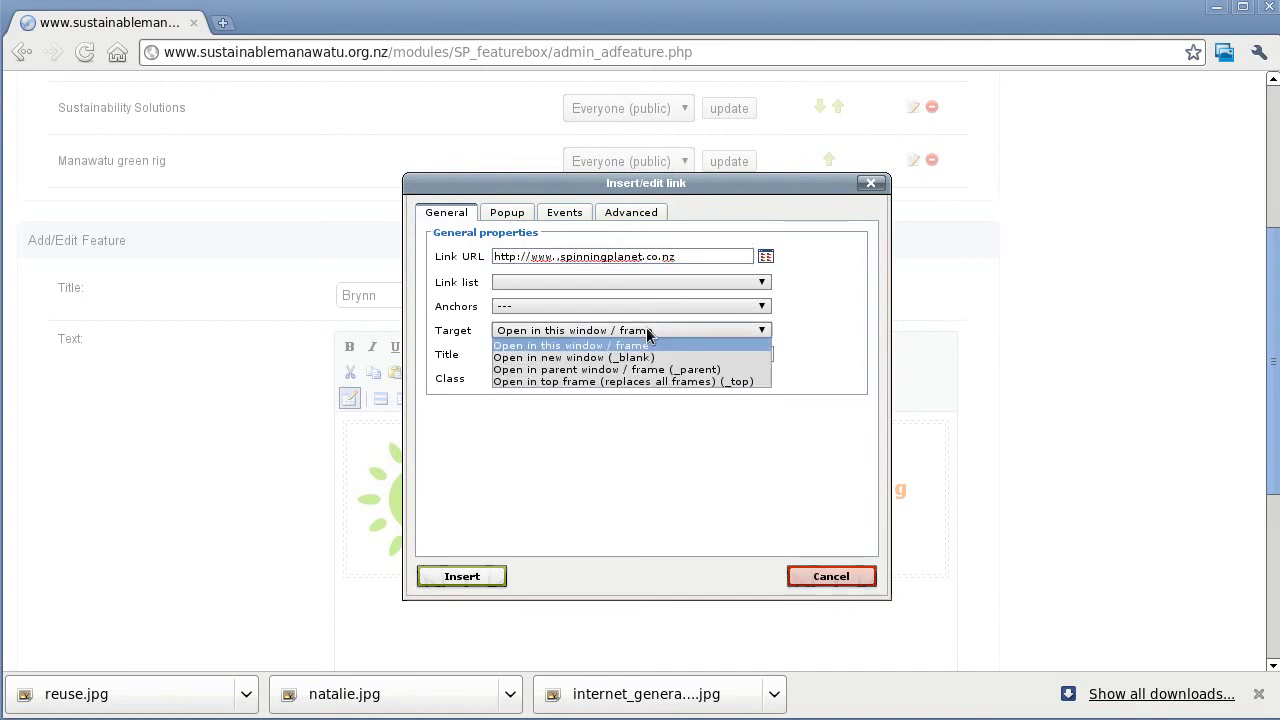
pyautogui.click(638, 357)
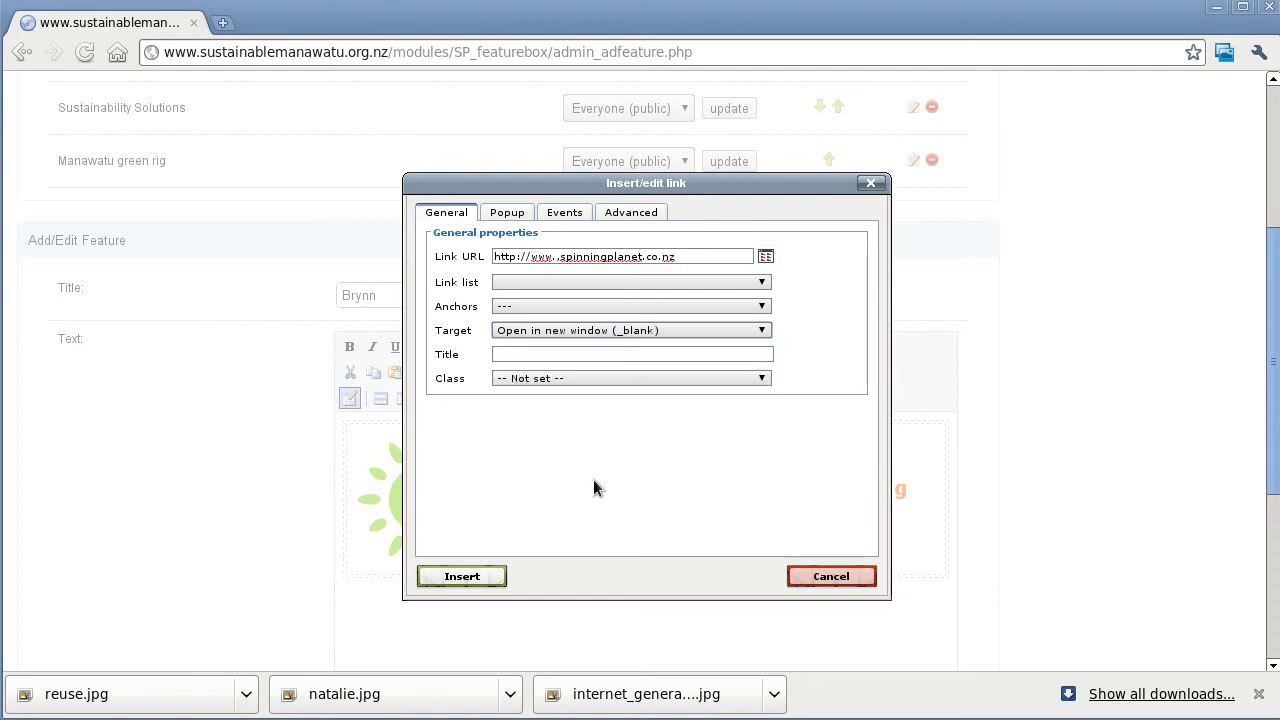
pyautogui.click(468, 580)
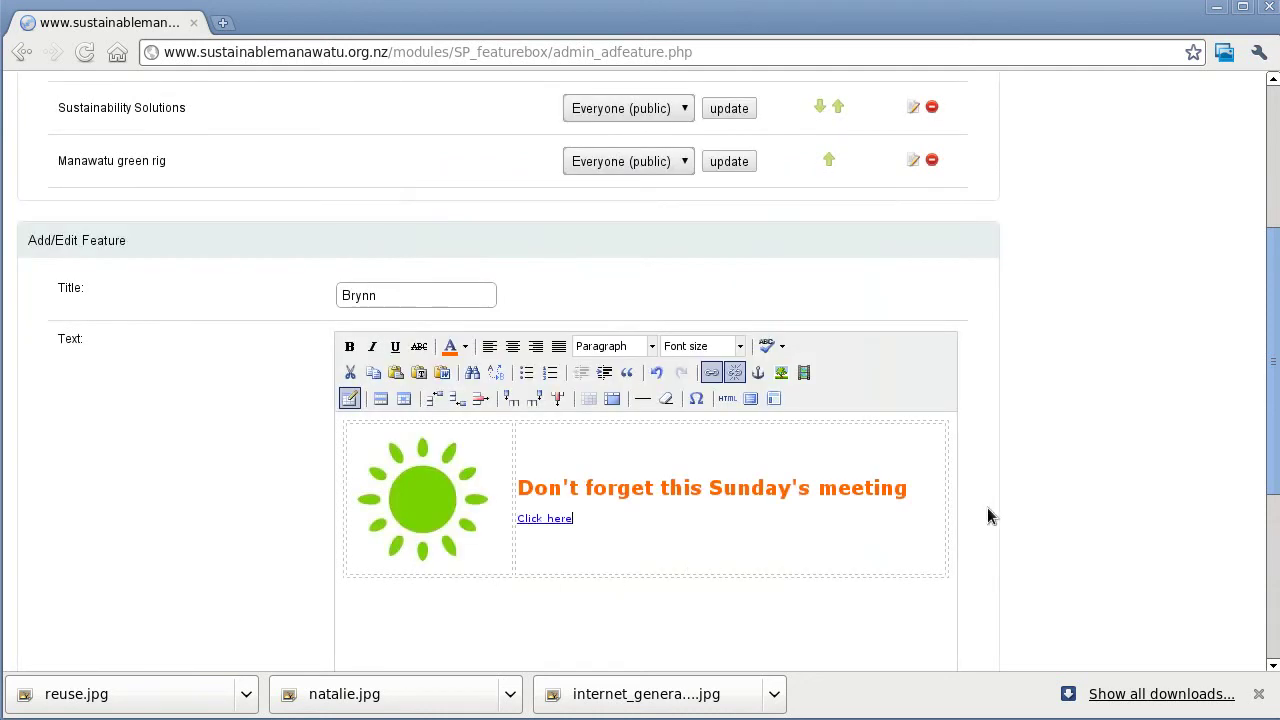
# - Create the Brynn feature so it joins the feature list
pyautogui.scroll(-1, 1000, 505)
pyautogui.scroll(-4, 1006, 508)
pyautogui.scroll(-1, 1005, 508)
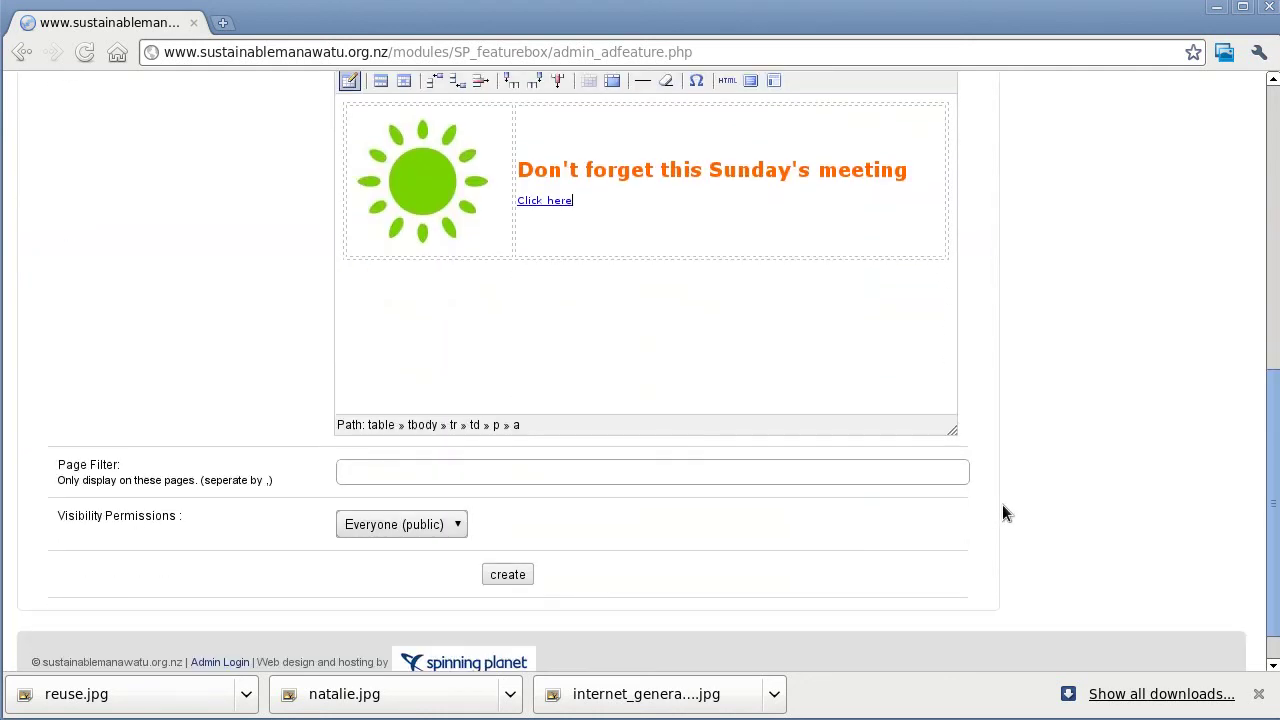
pyautogui.scroll(-1, 1002, 513)
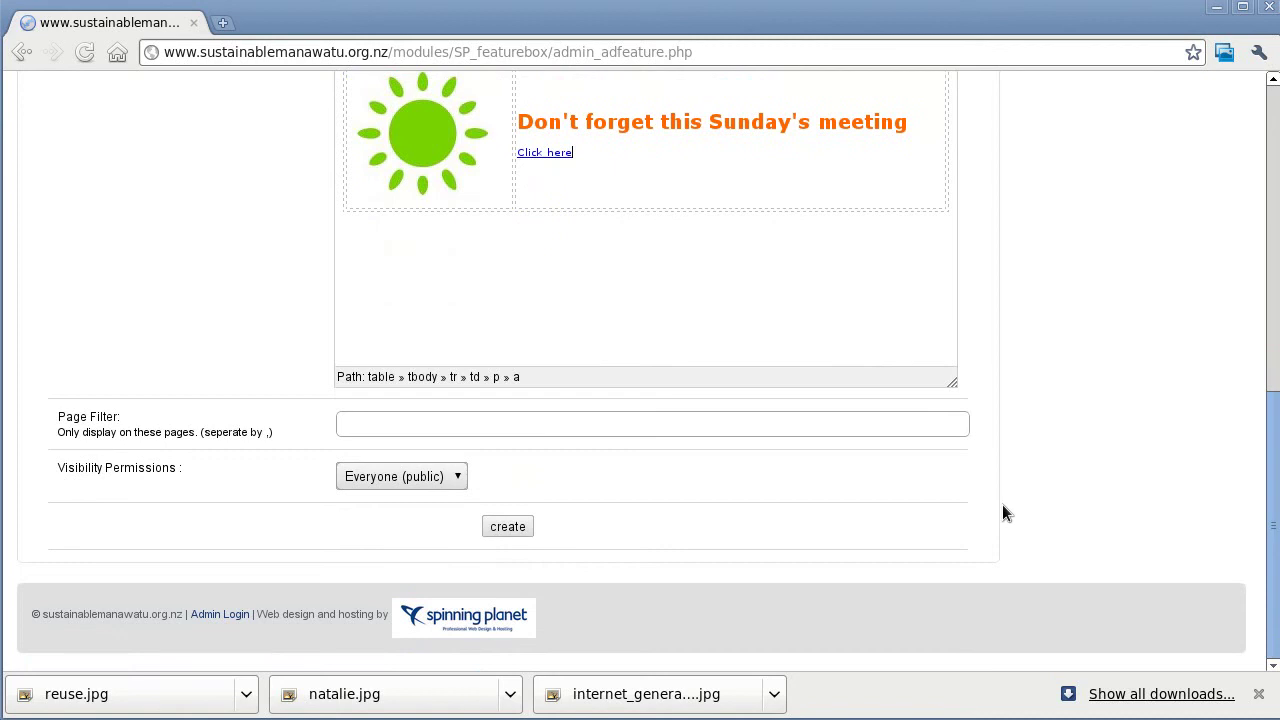
pyautogui.click(506, 530)
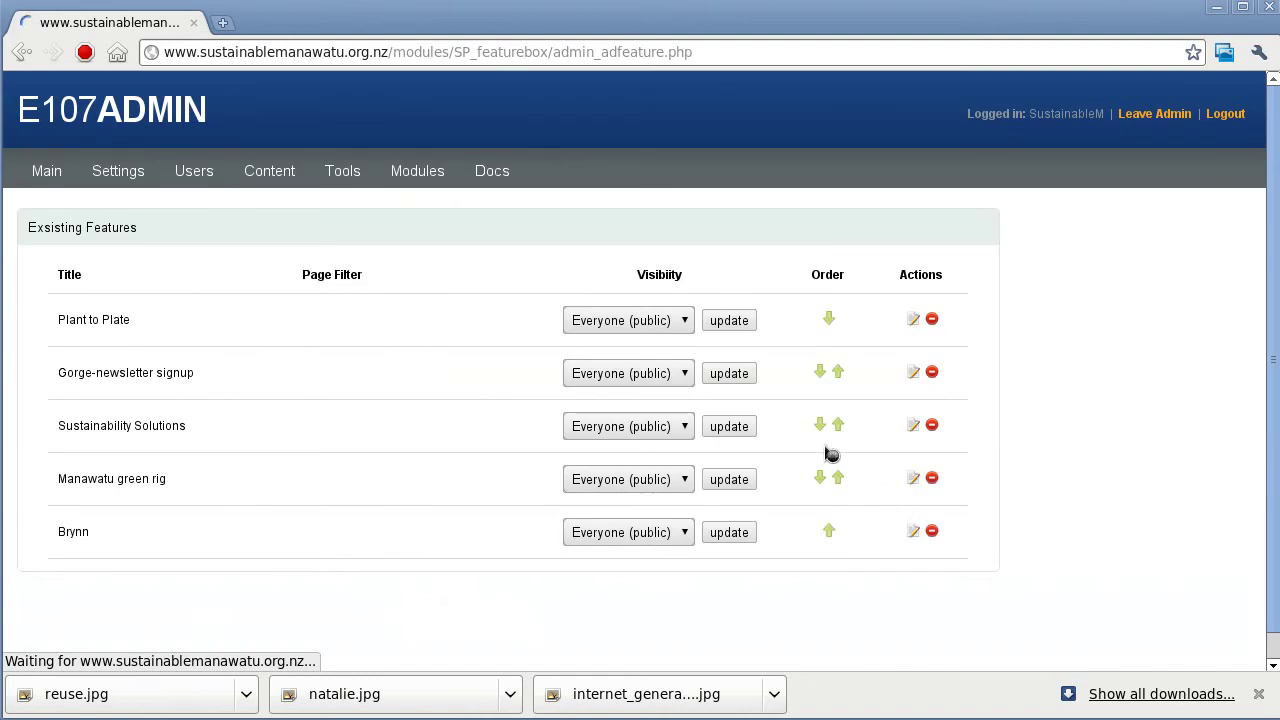
# - Briefly open Plant to Plate, then leave admin for the site's home page
pyautogui.click(910, 322)
pyautogui.scroll(-6, 1007, 494)
pyautogui.scroll(-5, 1005, 487)
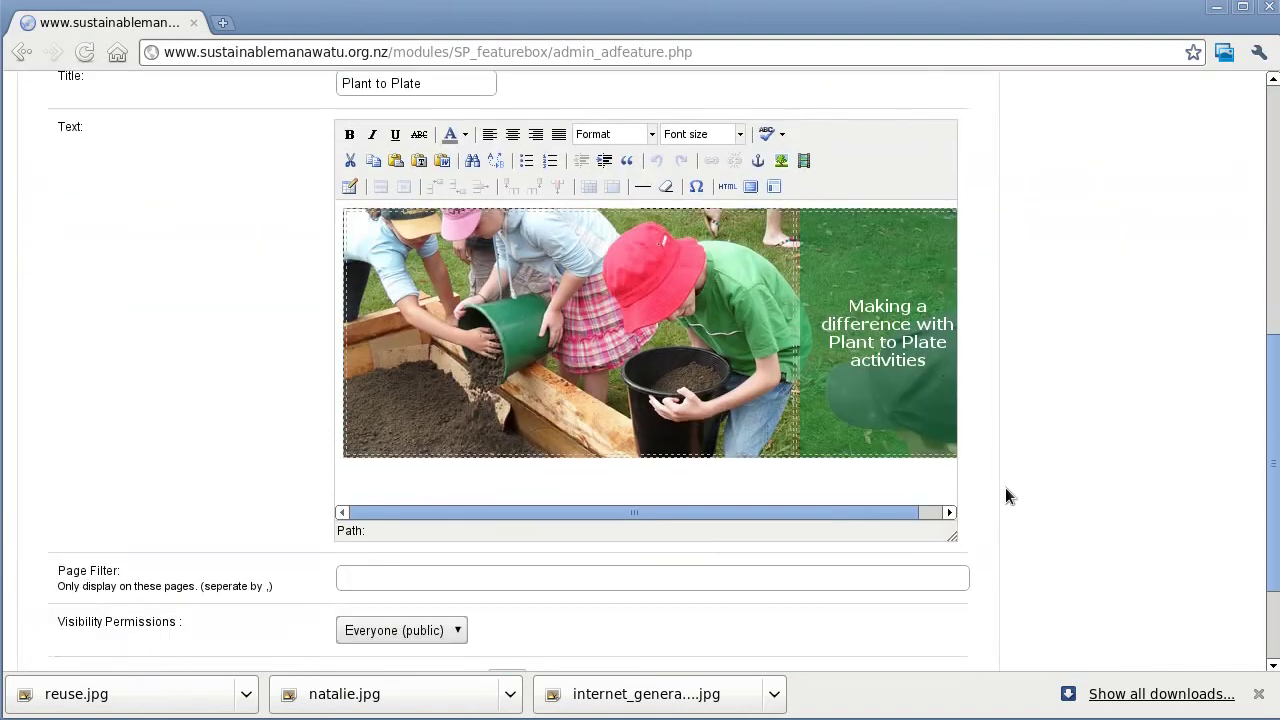
pyautogui.scroll(-3, 1005, 487)
pyautogui.scroll(7, 1005, 487)
pyautogui.scroll(4, 1005, 485)
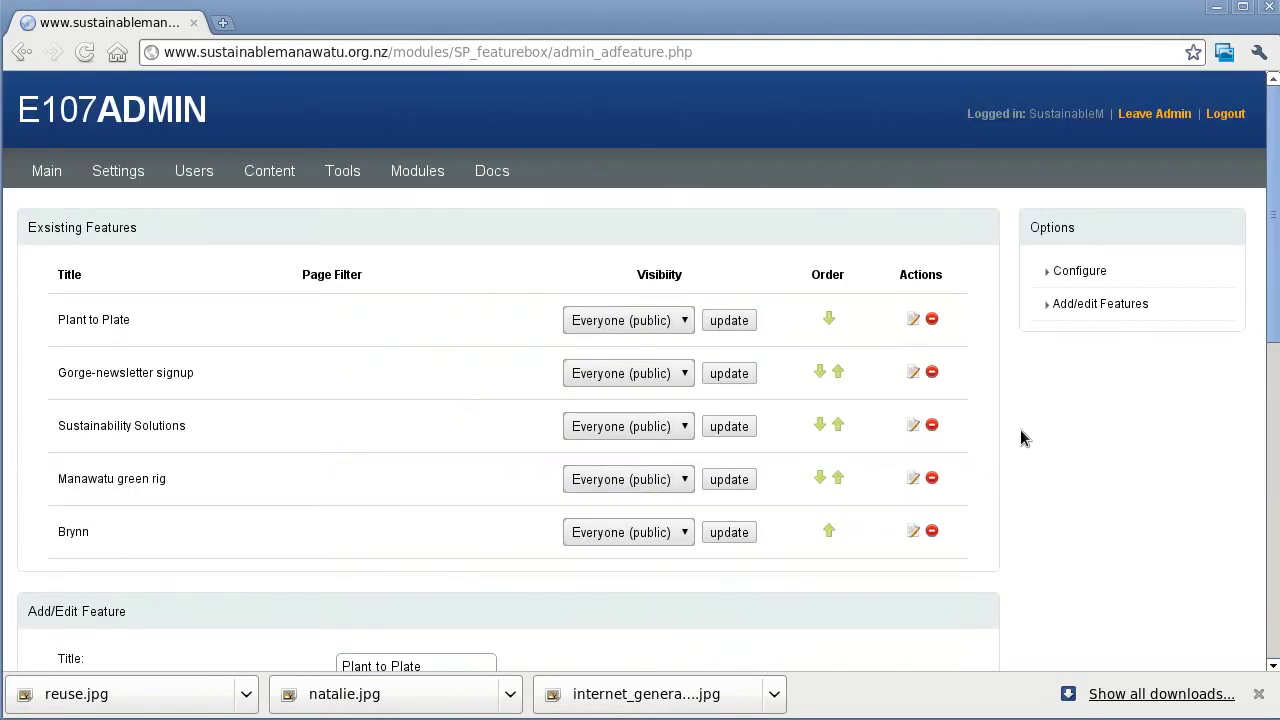
pyautogui.click(1130, 114)
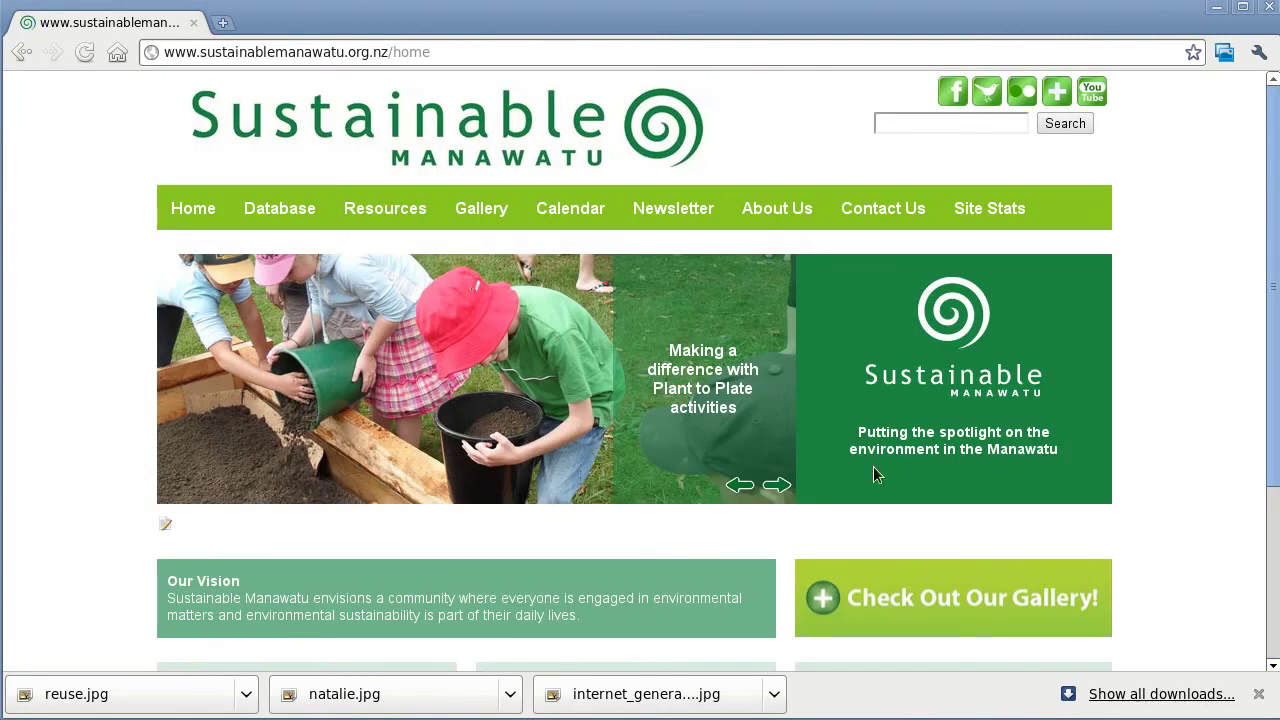
# - Advance the slider to the Brynn slide and follow its 'Click here' link
pyautogui.click(778, 488)
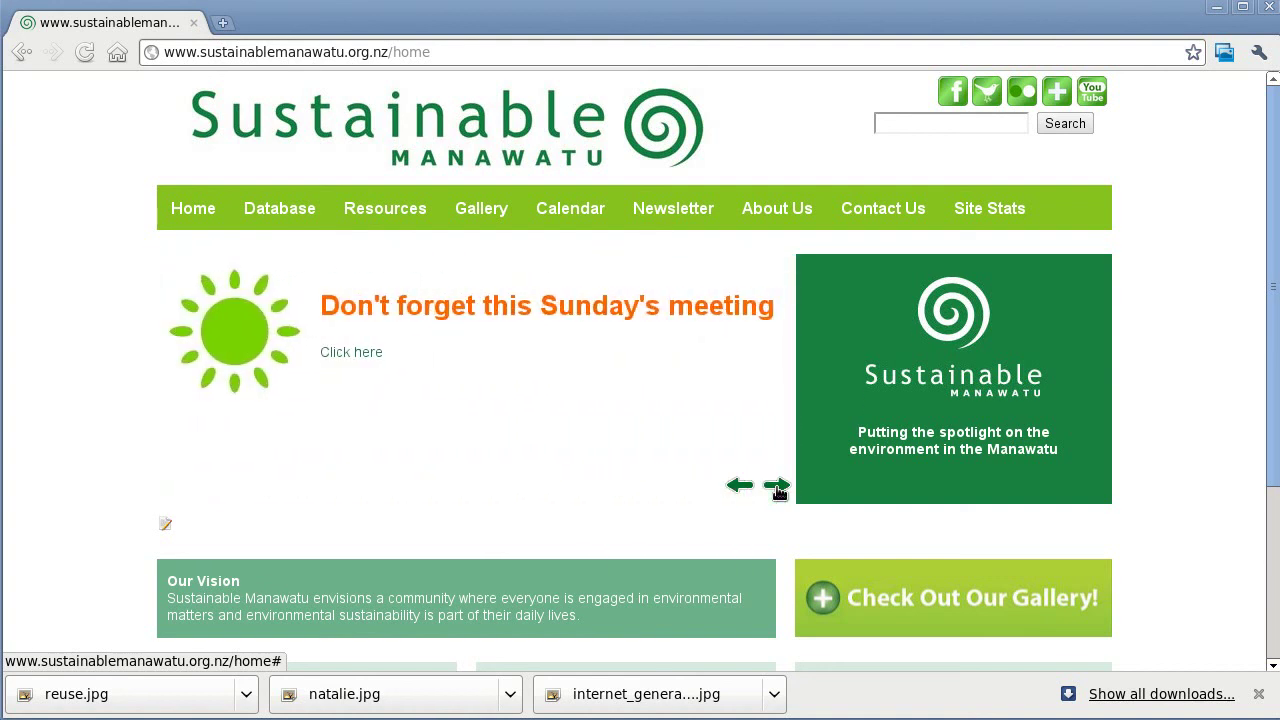
pyautogui.click(372, 360)
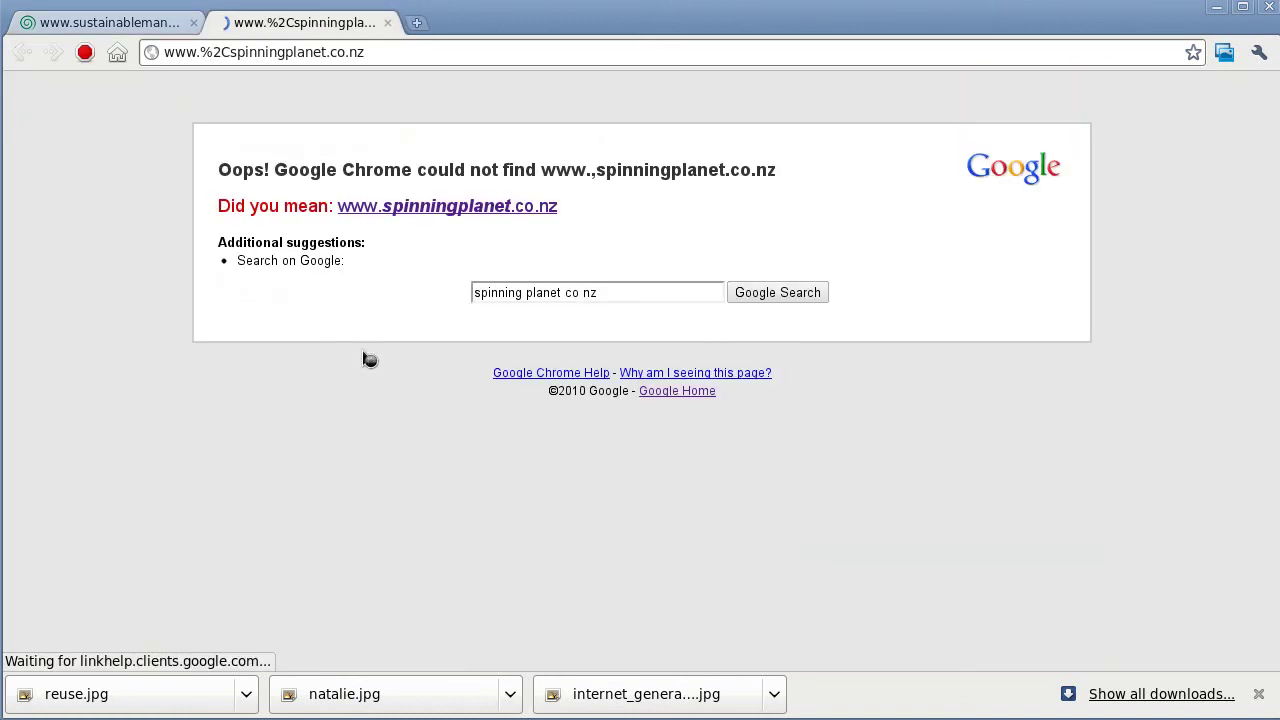